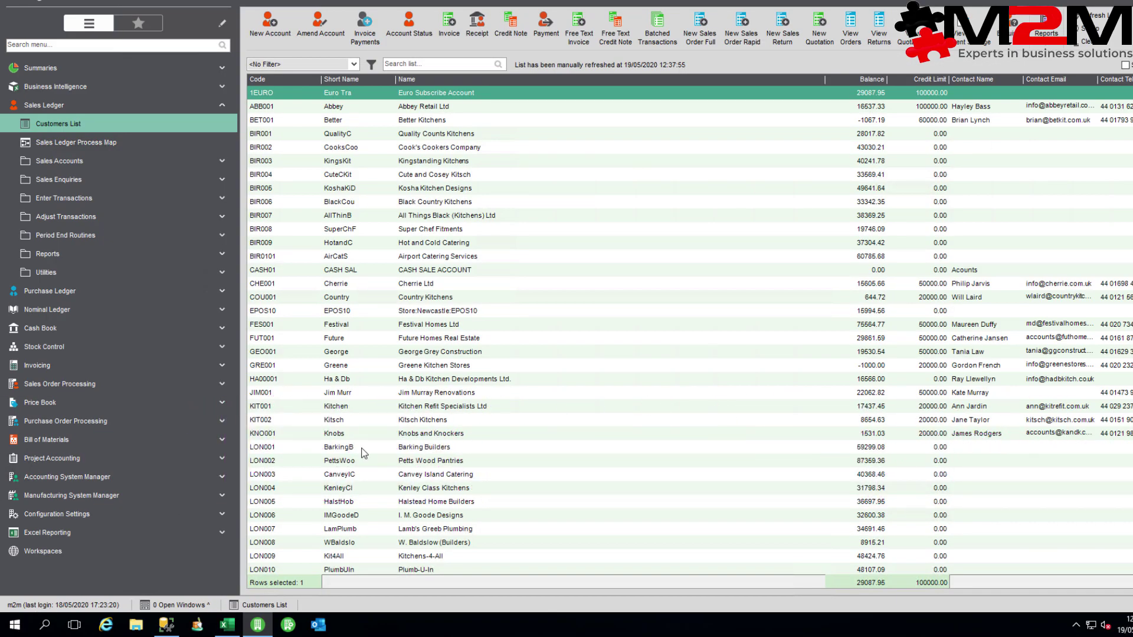
# Search 'odbc', open the 32-bit ODBC Data Source Administrator and start adding a System DSN.
pyautogui.click(16, 627)
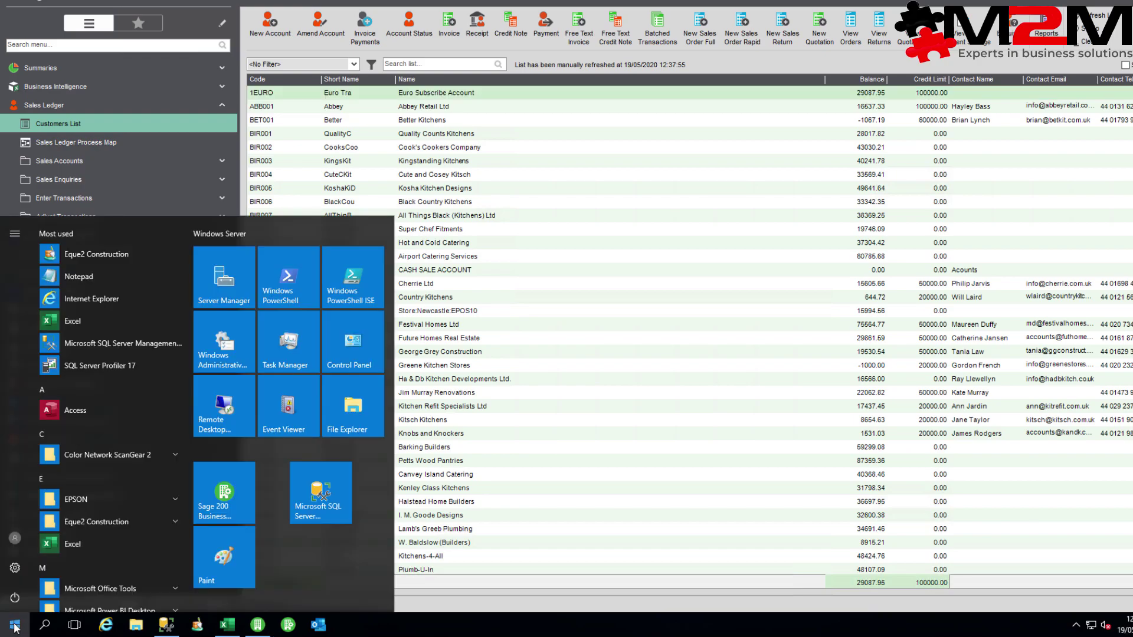
pyautogui.write('odbc')
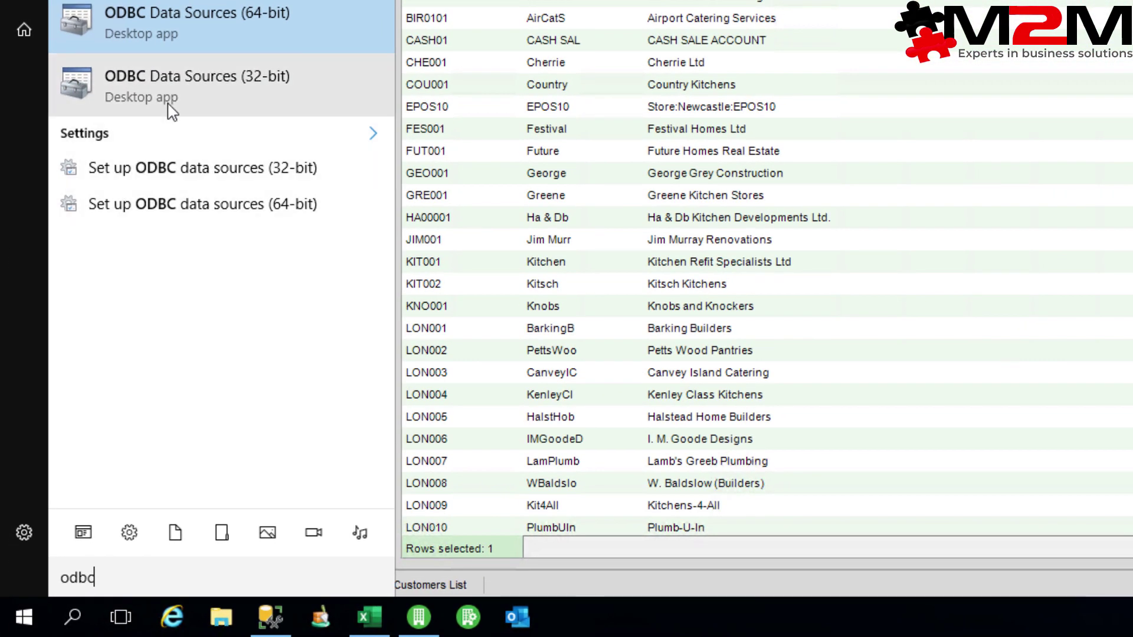
pyautogui.click(172, 112)
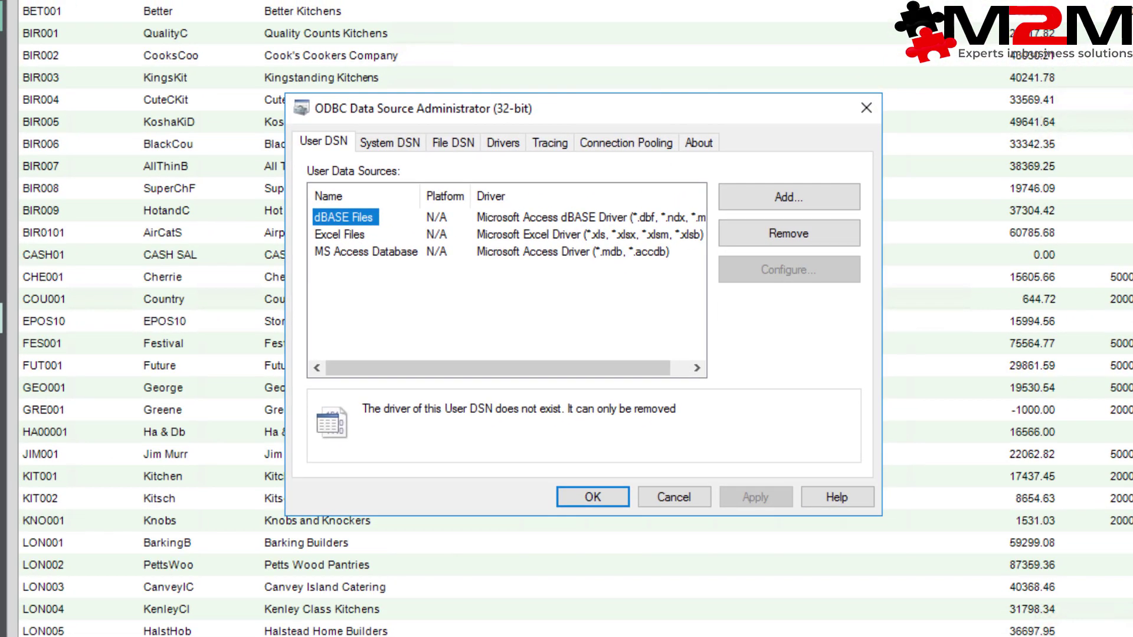
pyautogui.click(398, 146)
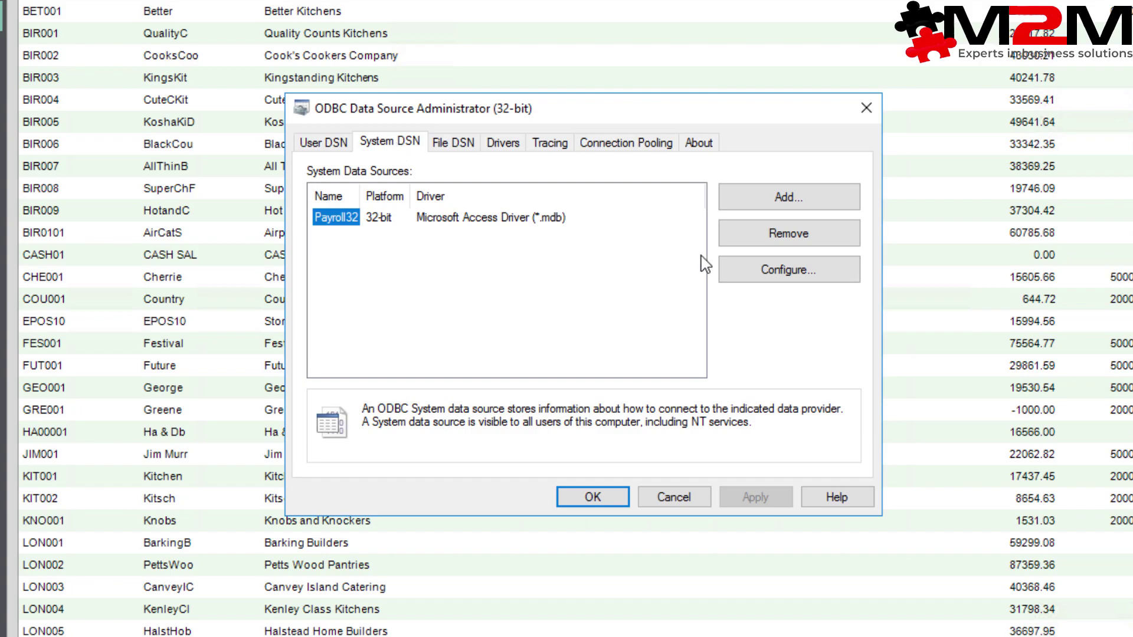
pyautogui.click(807, 201)
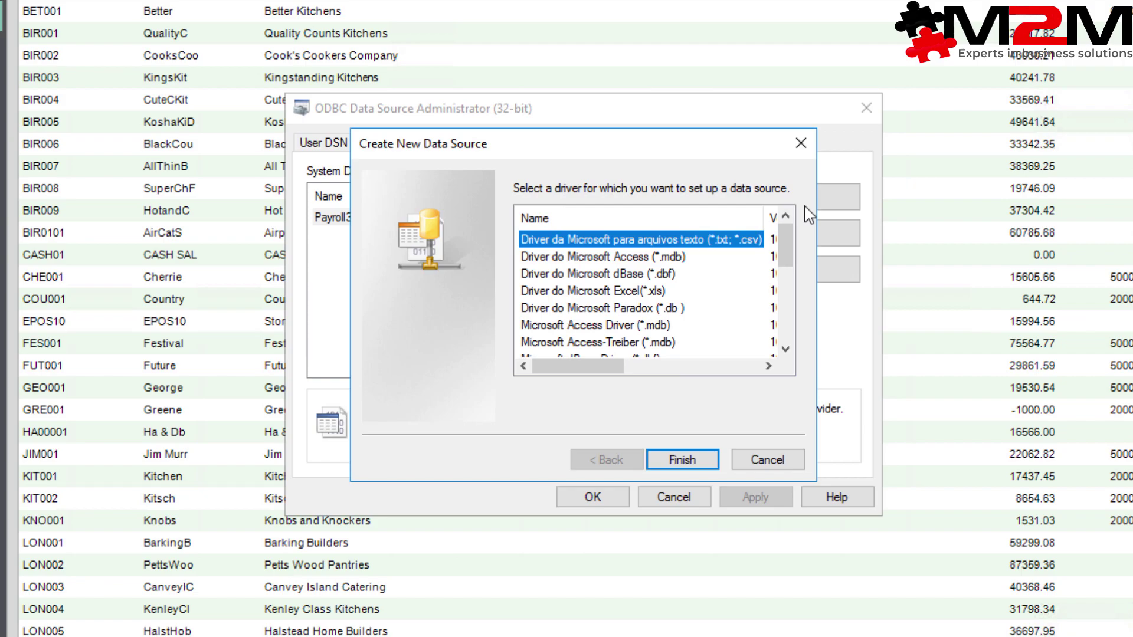
# Choose the SQL Server driver and enter MMS as the data source name and description.
pyautogui.press('s')
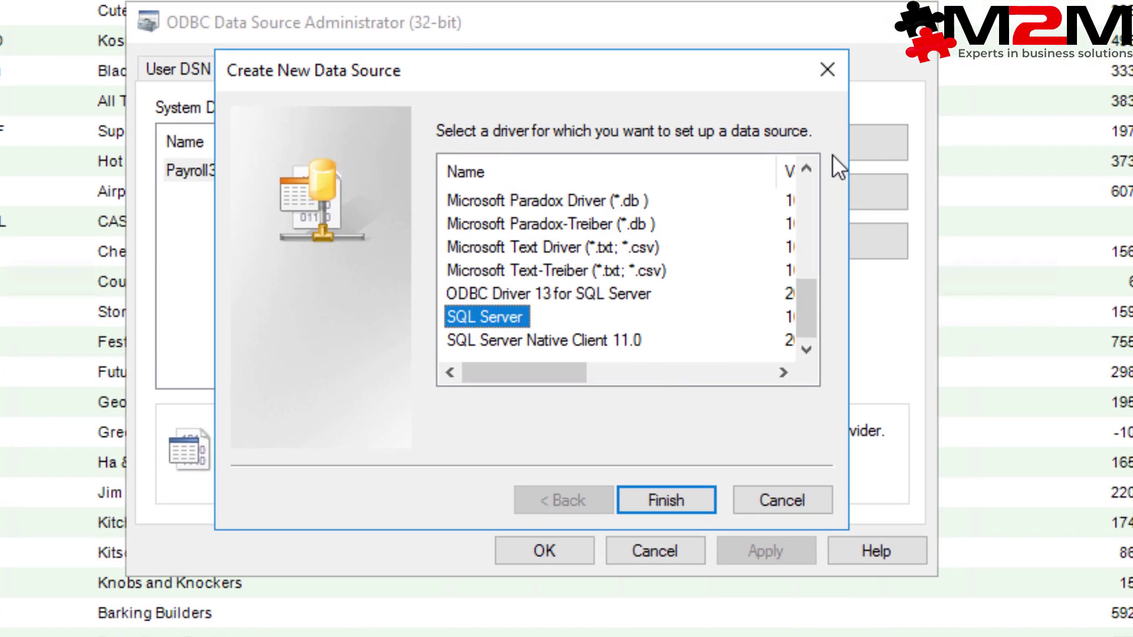
pyautogui.click(681, 499)
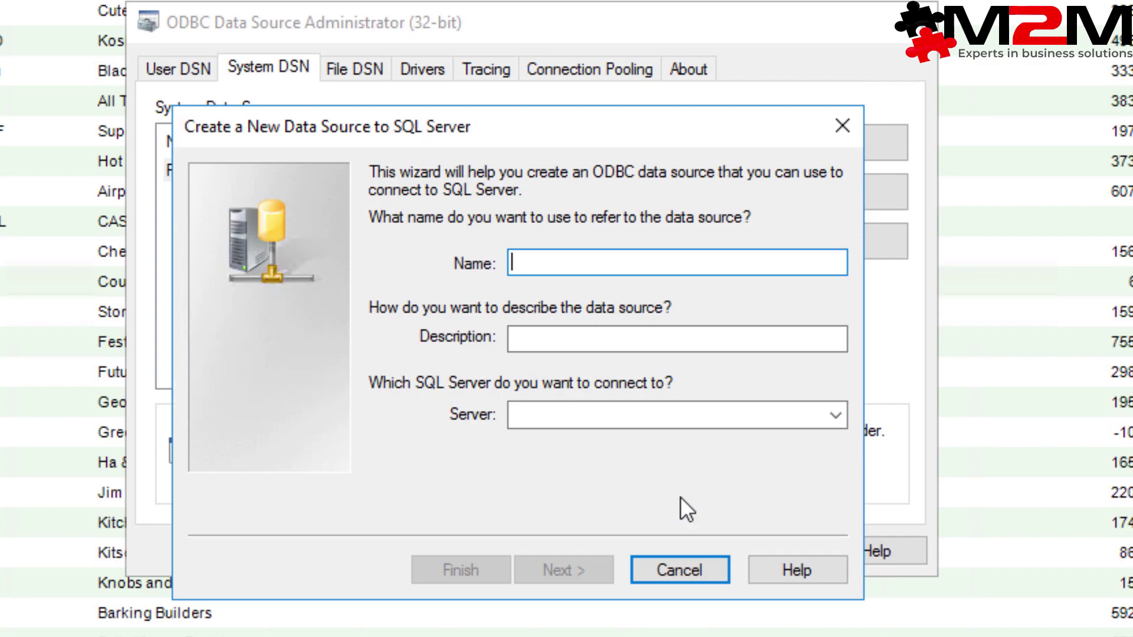
pyautogui.write('MMS')
pyautogui.press('Tab')
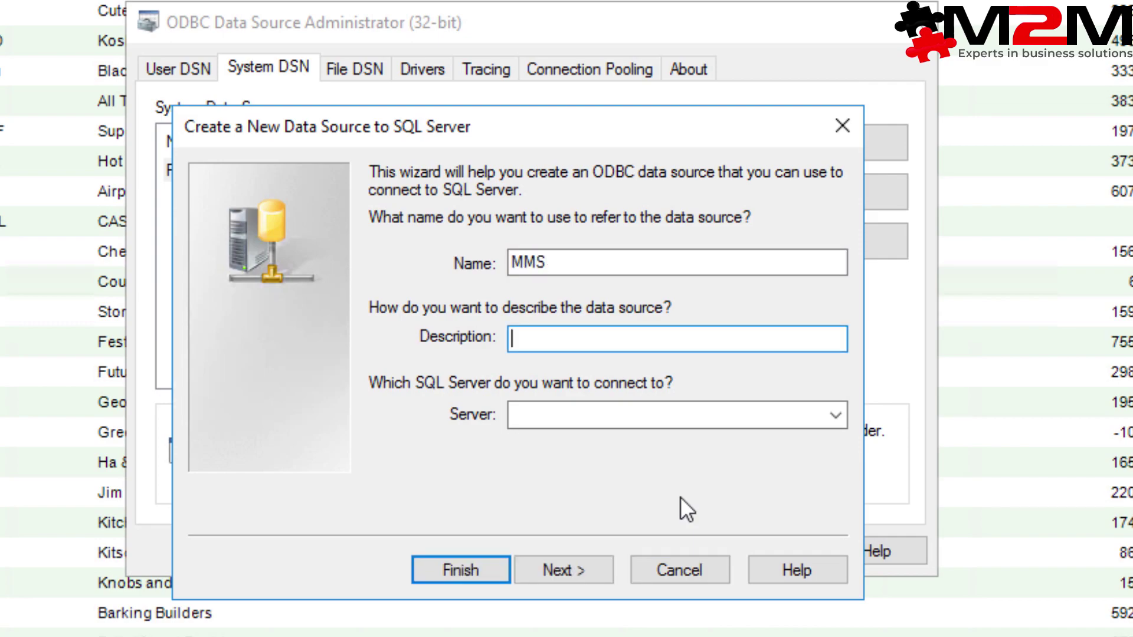
pyautogui.write('MMS')
pyautogui.press('Tab')
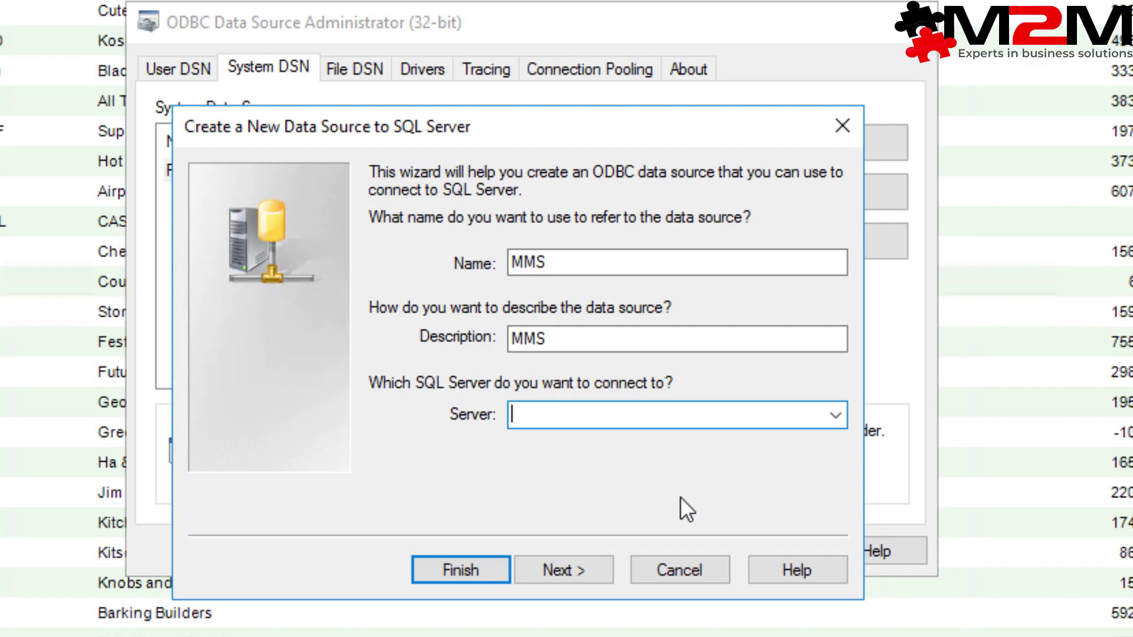
# Select server WIN-AR15QAH6J9U and keep Windows NT authentication for the login.
pyautogui.click(842, 406)
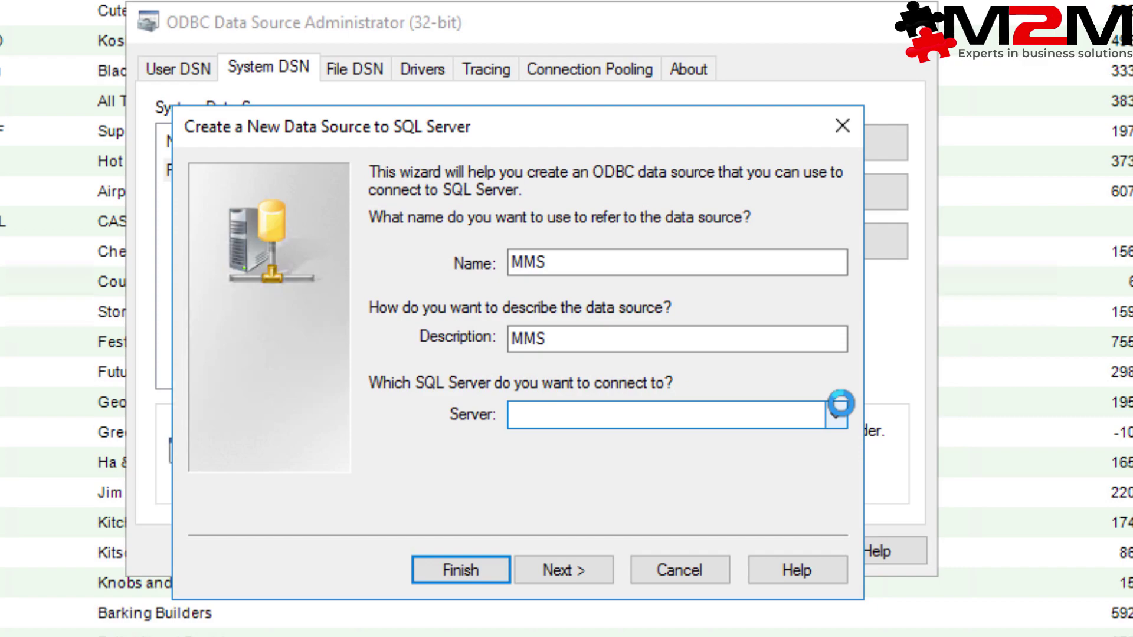
pyautogui.click(838, 413)
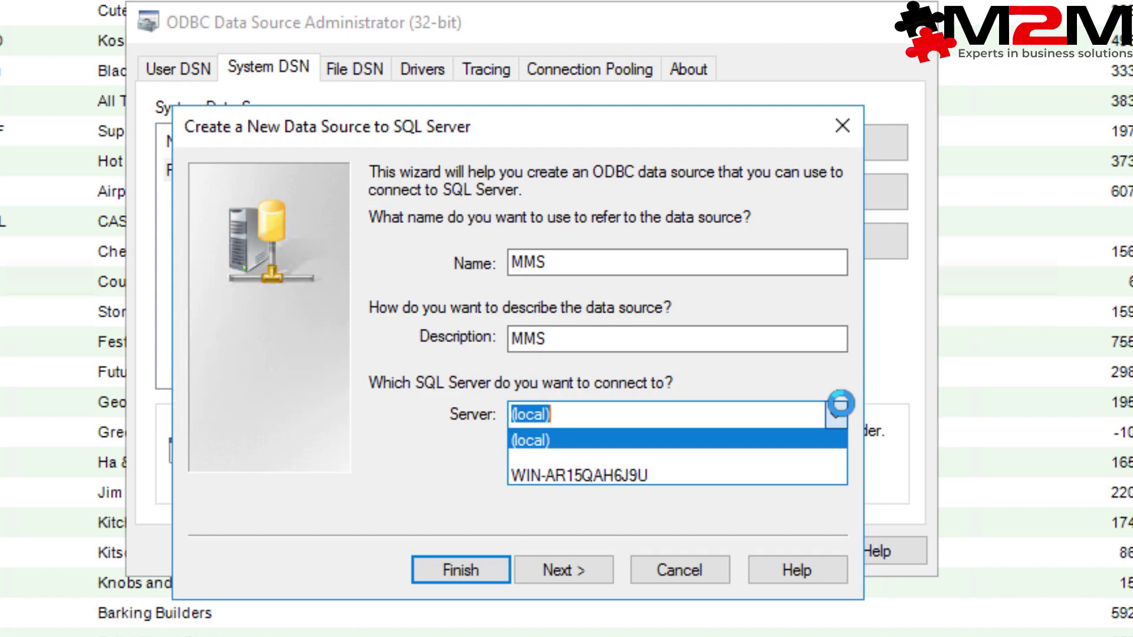
pyautogui.click(632, 473)
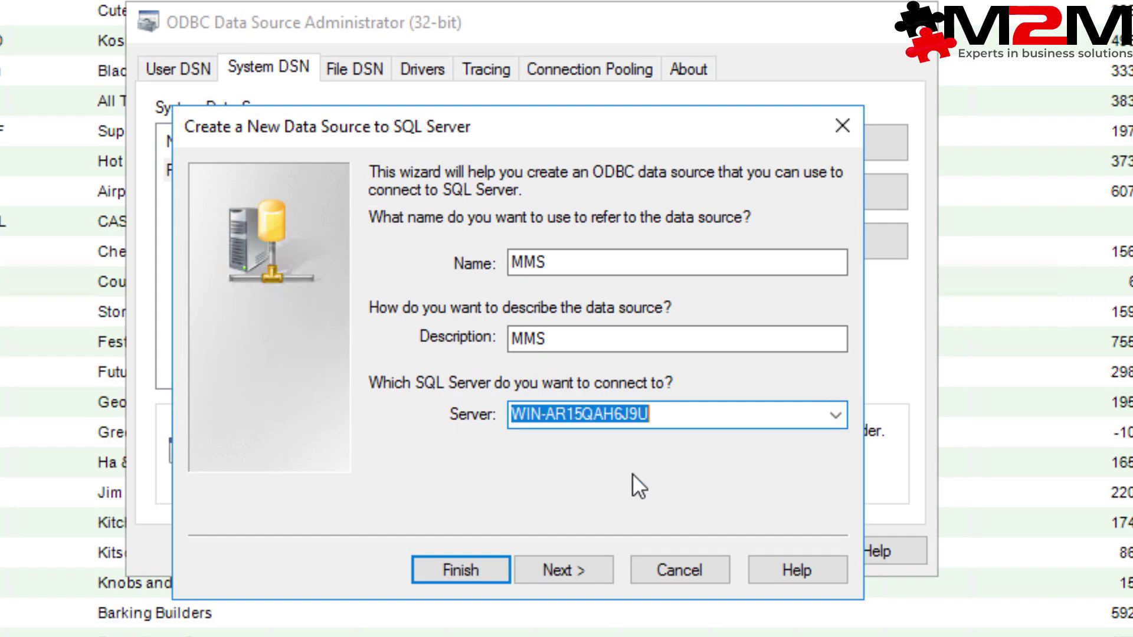
pyautogui.click(561, 568)
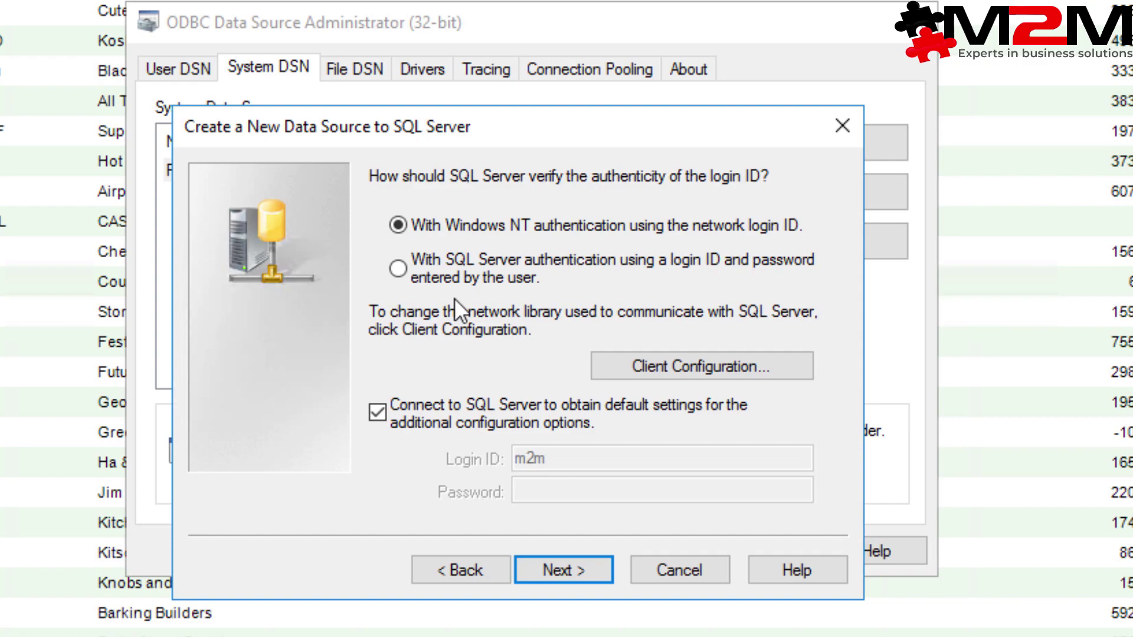
pyautogui.click(416, 281)
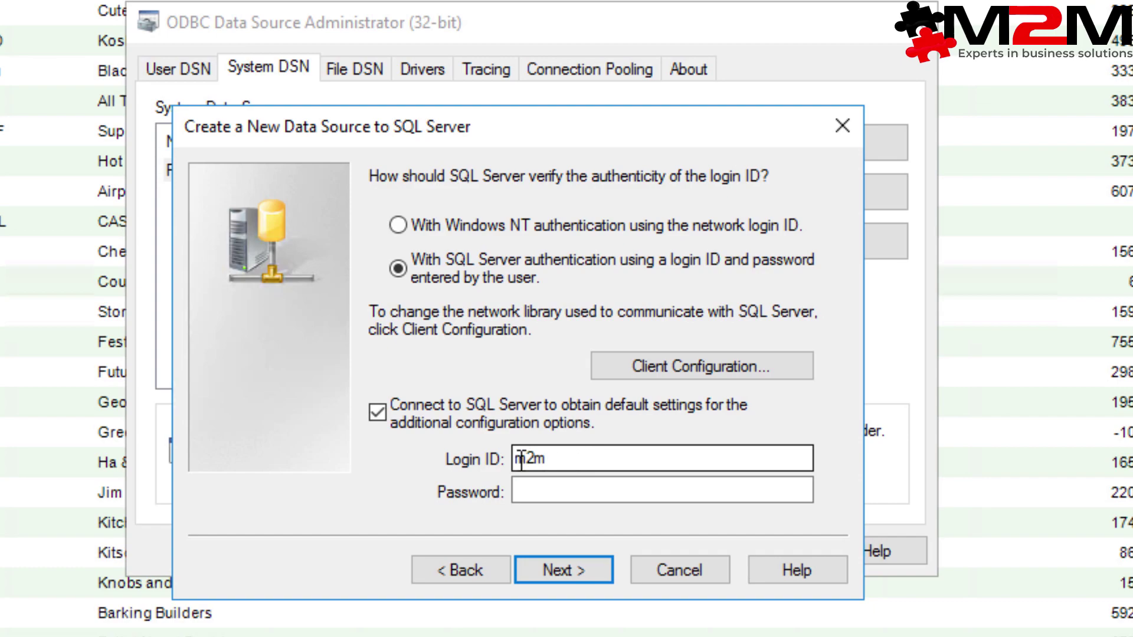
pyautogui.click(413, 229)
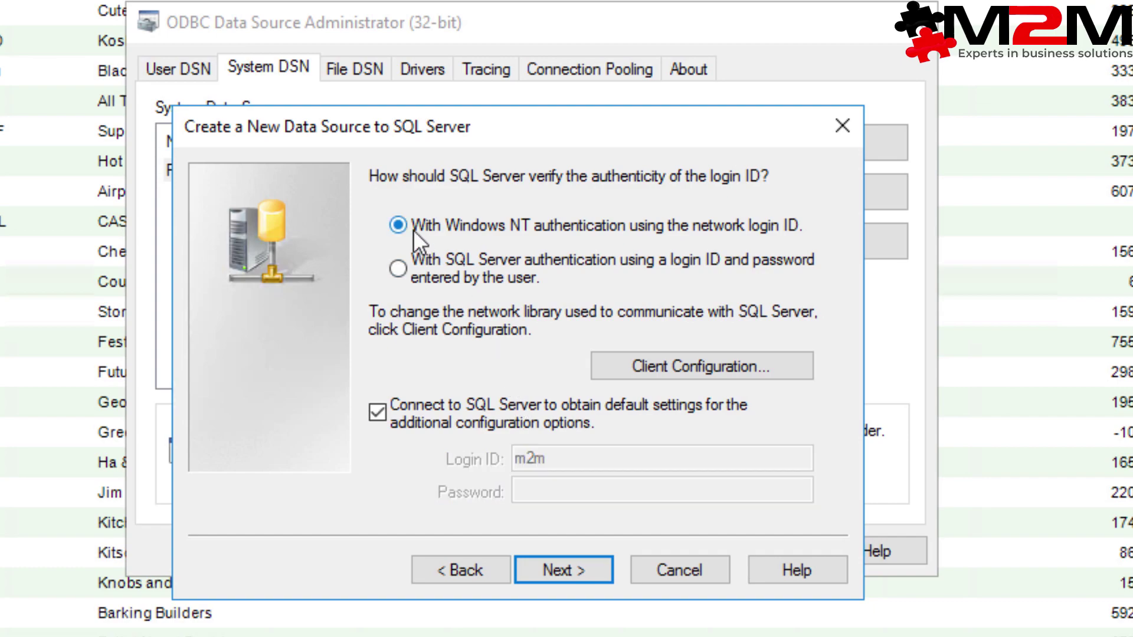
# Make VidDemoData the default database for MMS and finish the wizard.
pyautogui.click(586, 579)
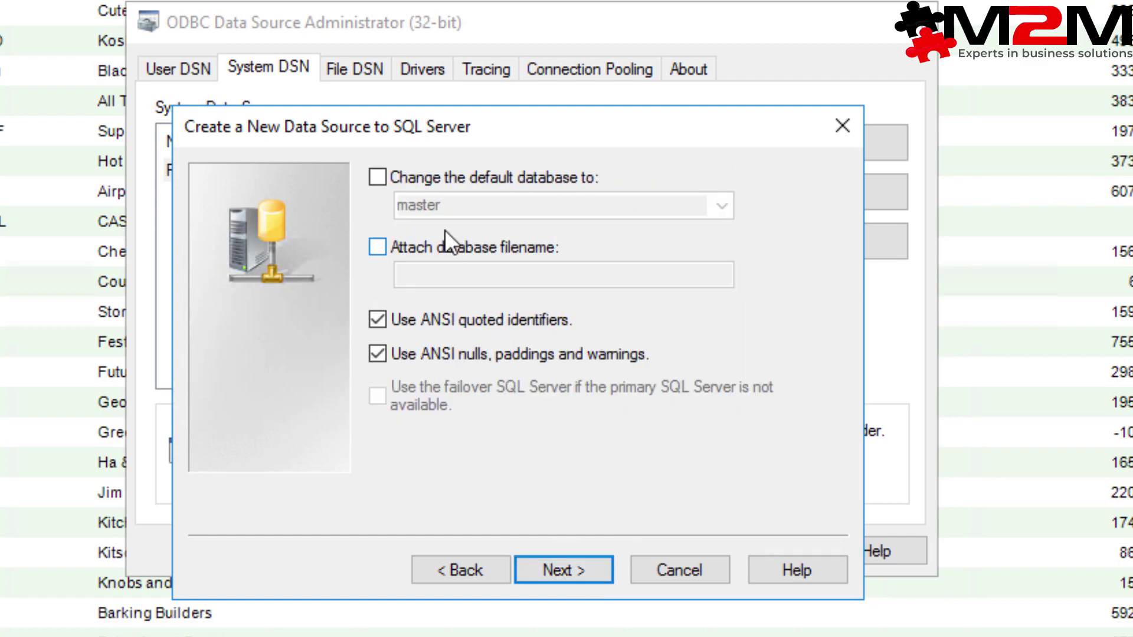
pyautogui.click(392, 174)
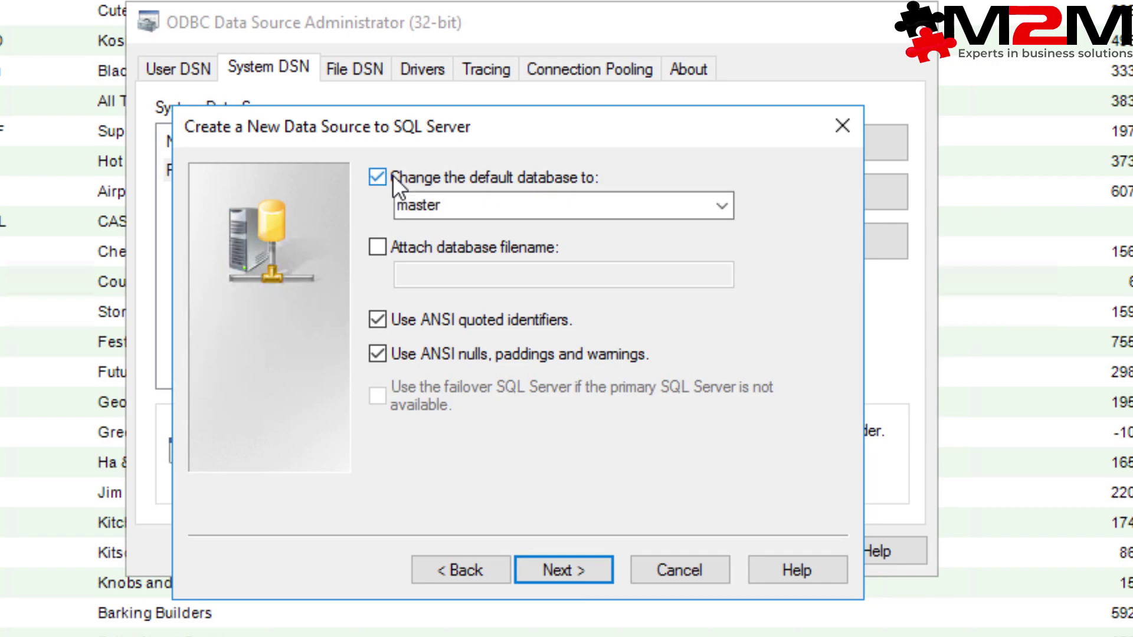
pyautogui.click(715, 215)
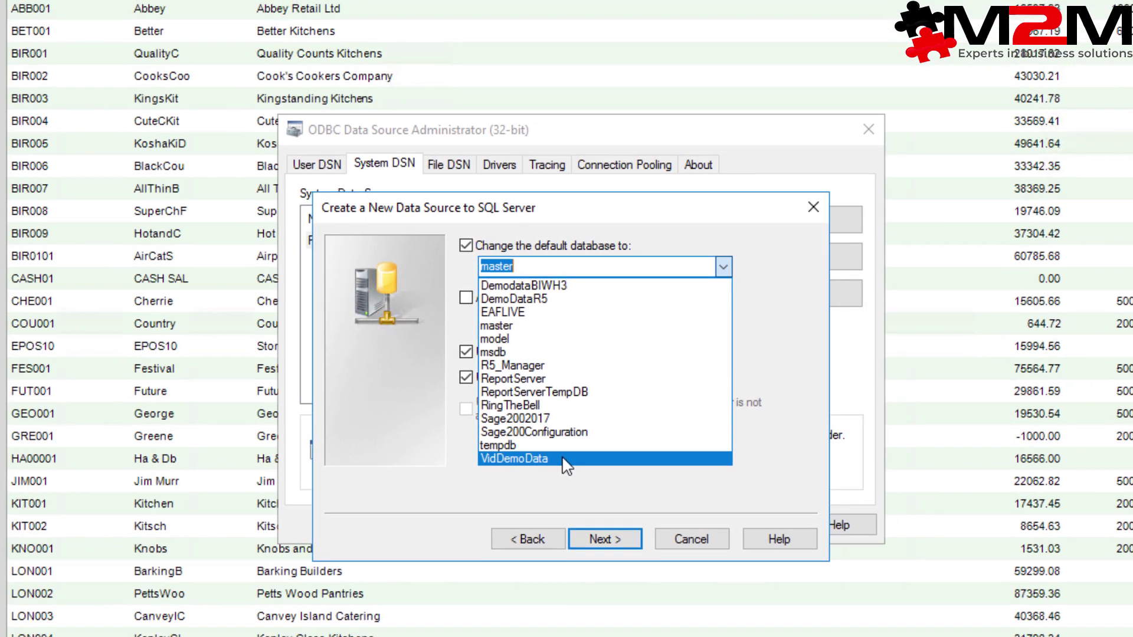
pyautogui.click(507, 462)
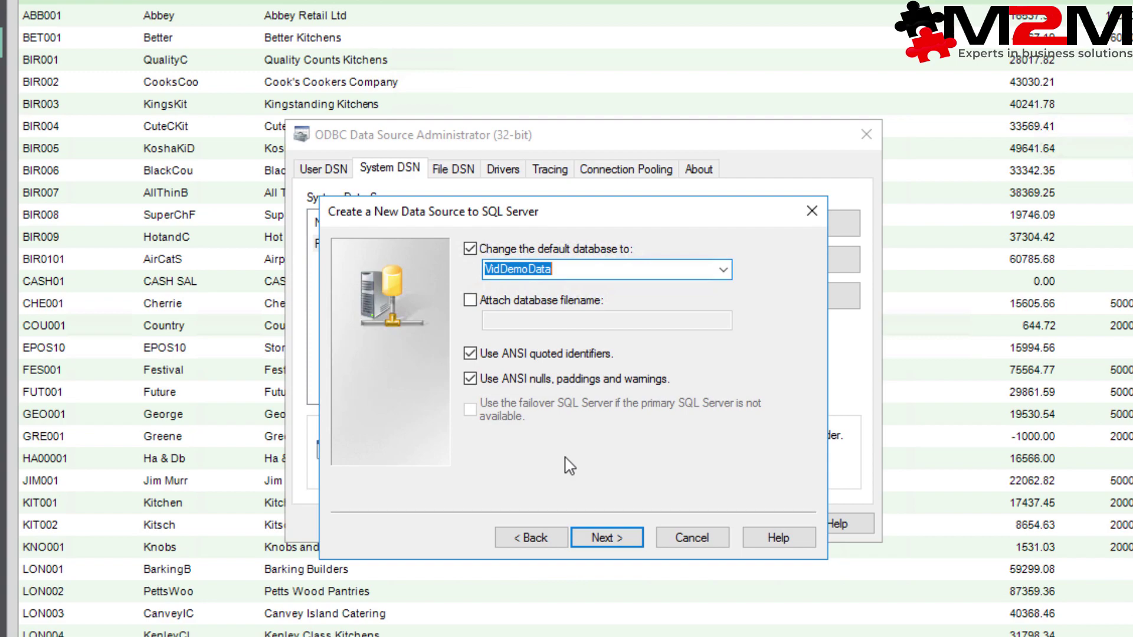
pyautogui.click(610, 538)
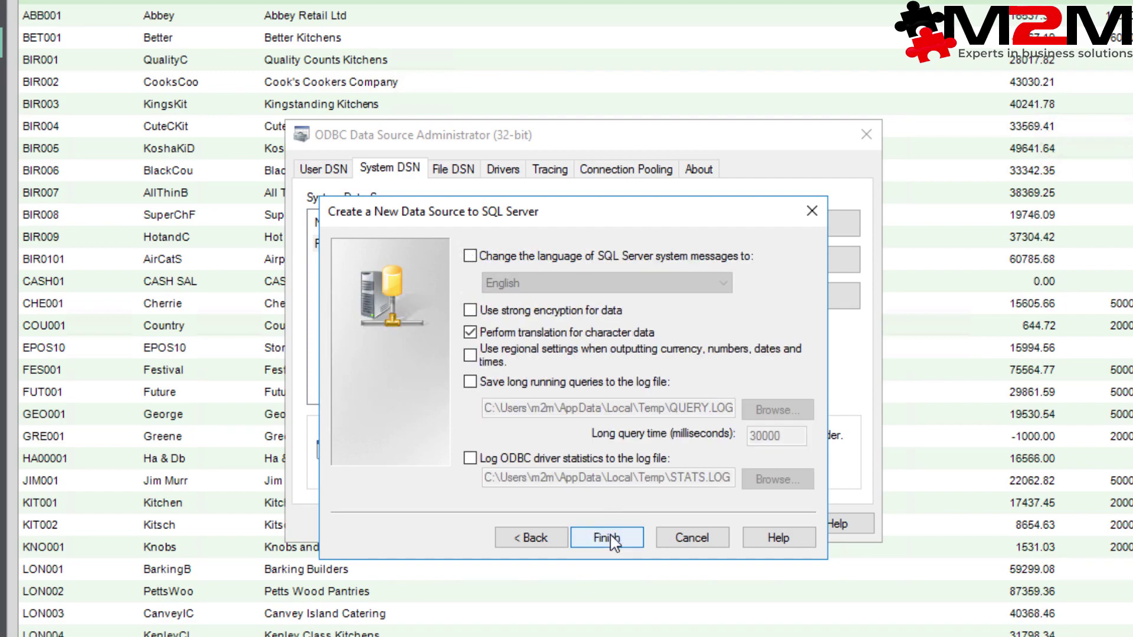
pyautogui.click(608, 537)
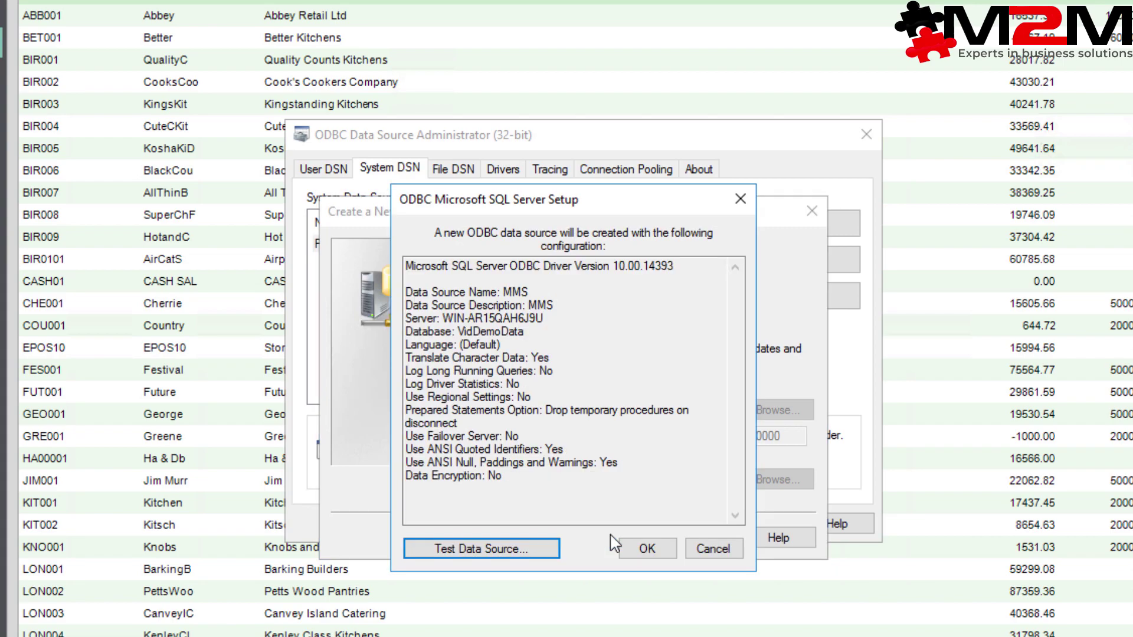
# Test the MMS connection successfully, accept it, and select MMS in the System DSN list.
pyautogui.click(489, 553)
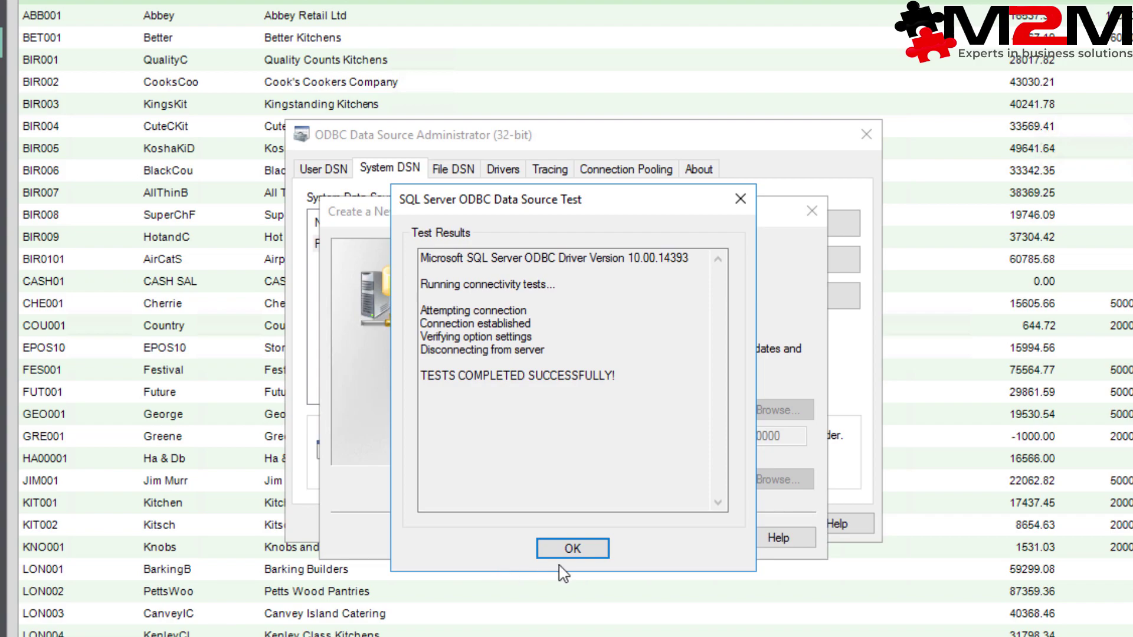
pyautogui.click(588, 551)
pyautogui.click(647, 550)
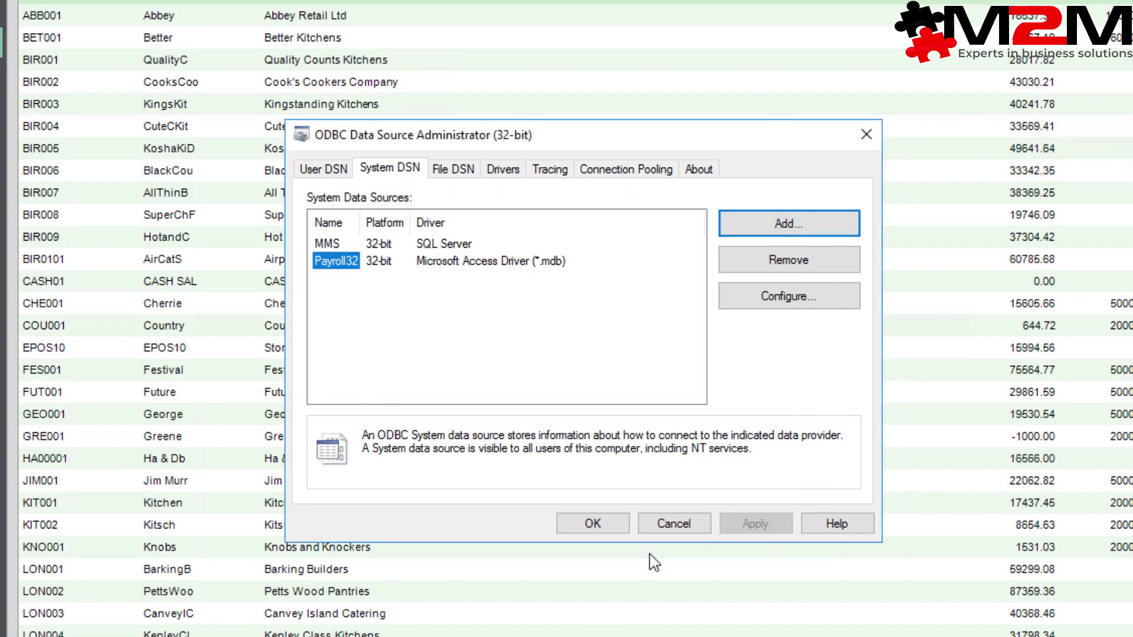
pyautogui.click(331, 242)
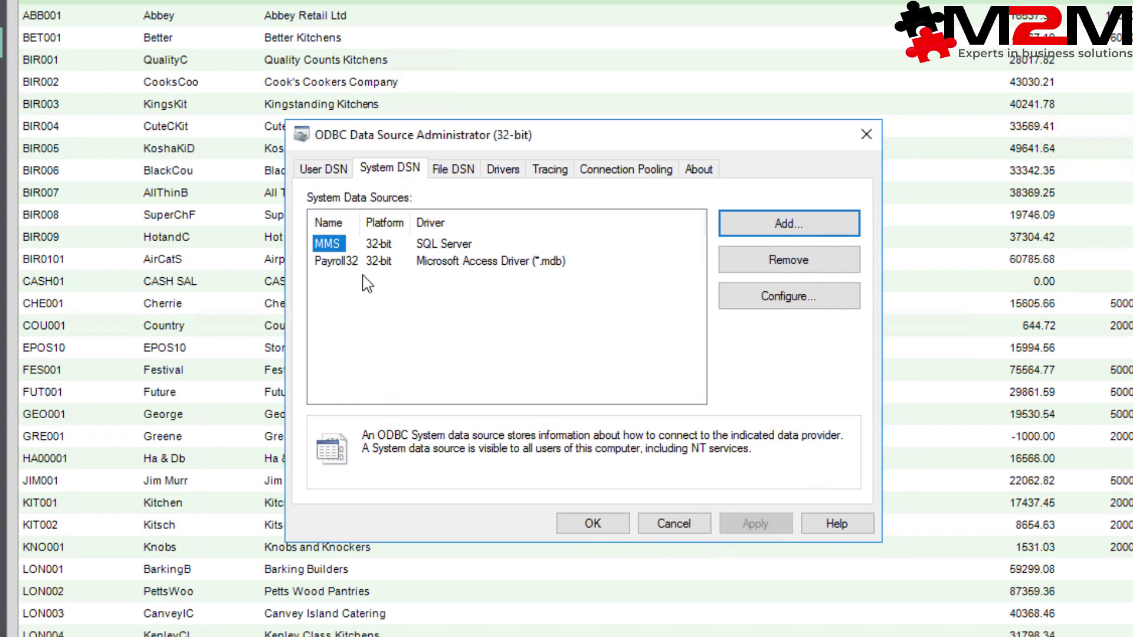
# Close the ODBC administrator and start a Microsoft Query import in Excel using the MMS source.
pyautogui.click(593, 524)
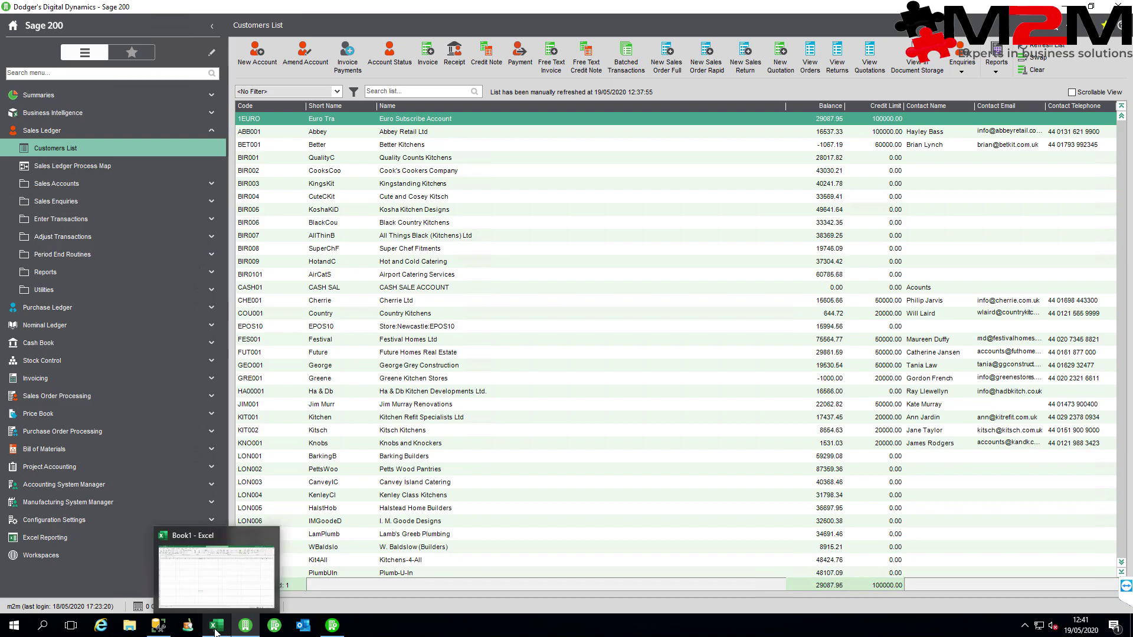
pyautogui.click(218, 622)
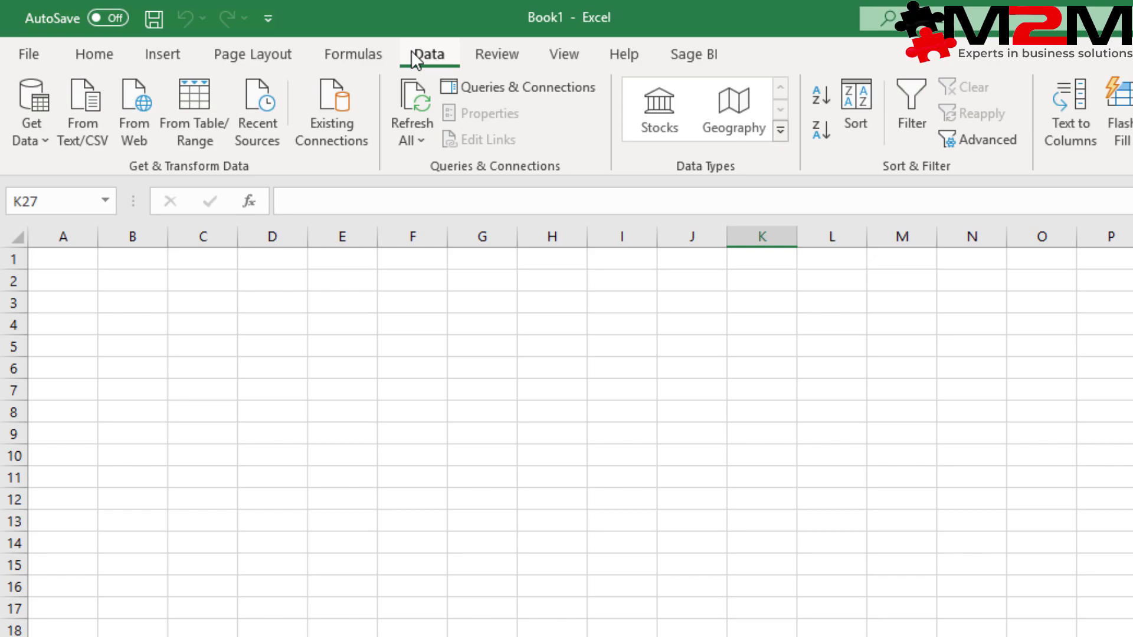
pyautogui.click(47, 137)
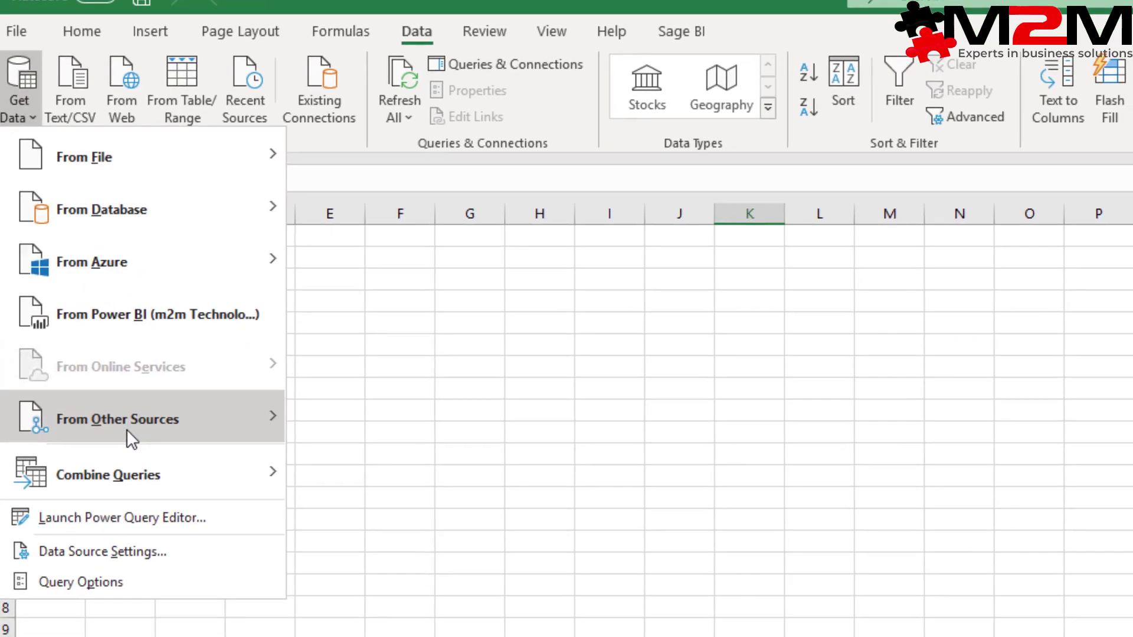
pyautogui.moveTo(126, 441)
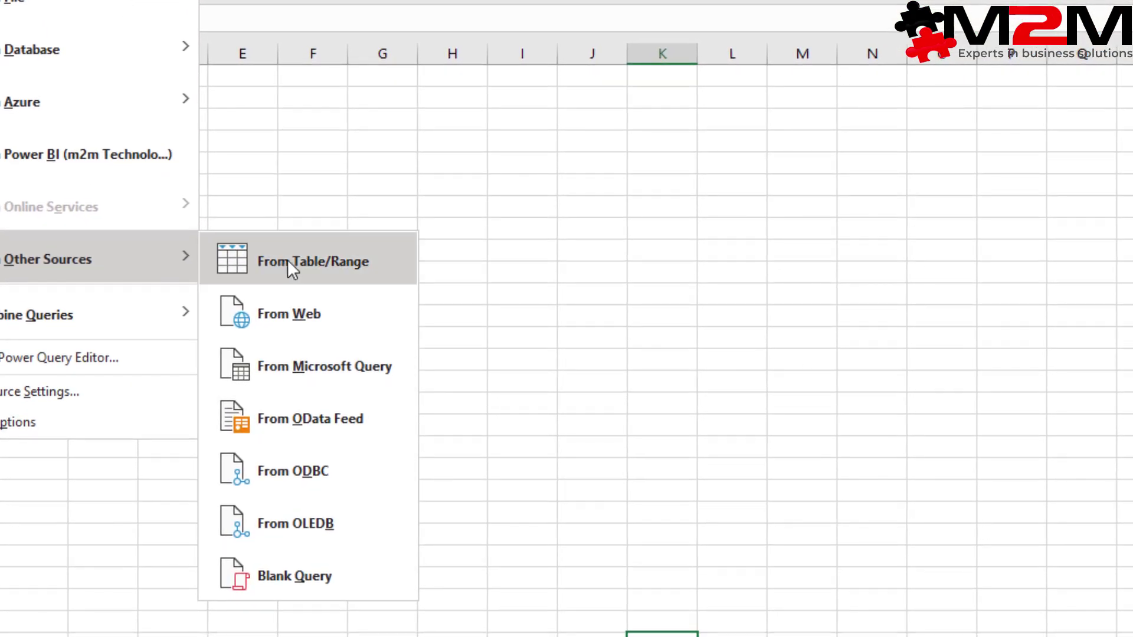
pyautogui.click(324, 363)
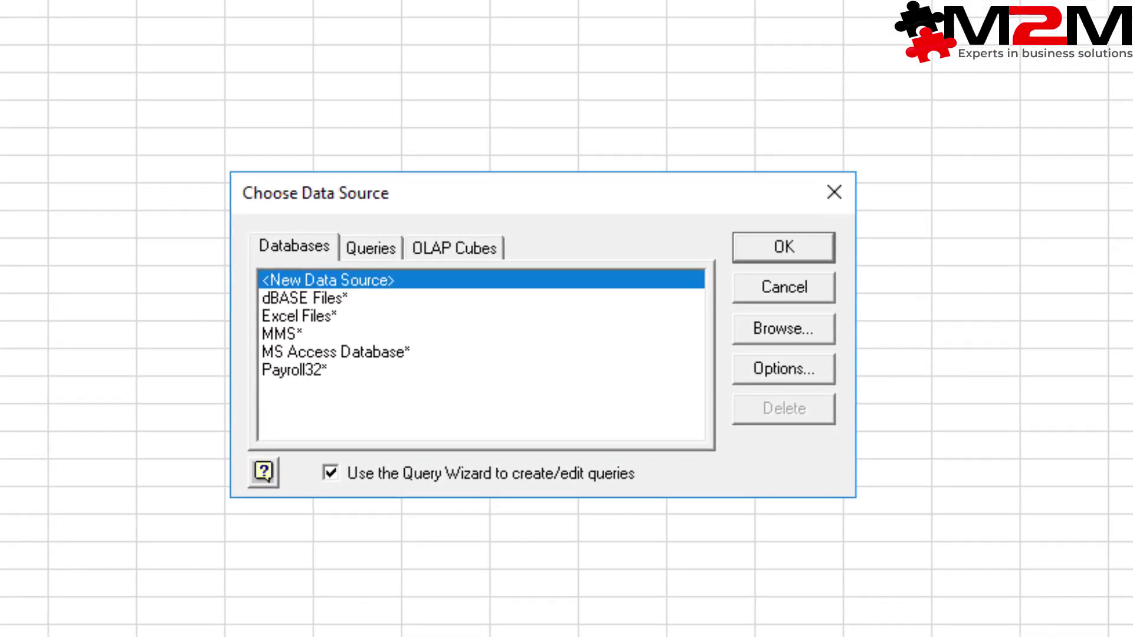
pyautogui.click(292, 338)
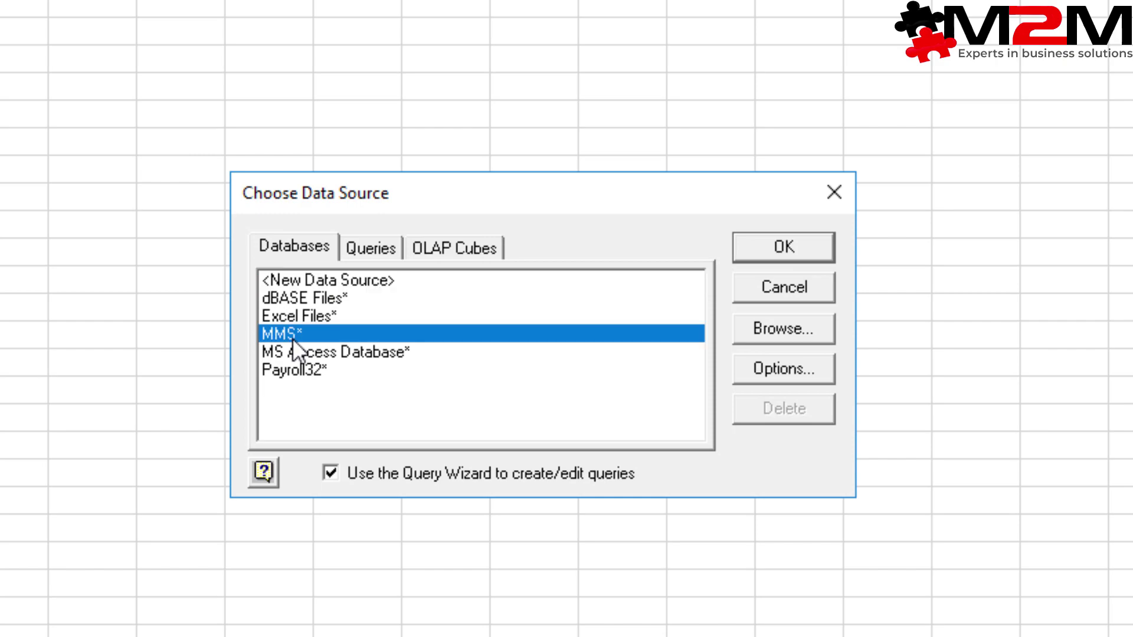
# Connect to MMS and locate the SLCustomerAccount table in the Query Wizard list.
pyautogui.click(787, 239)
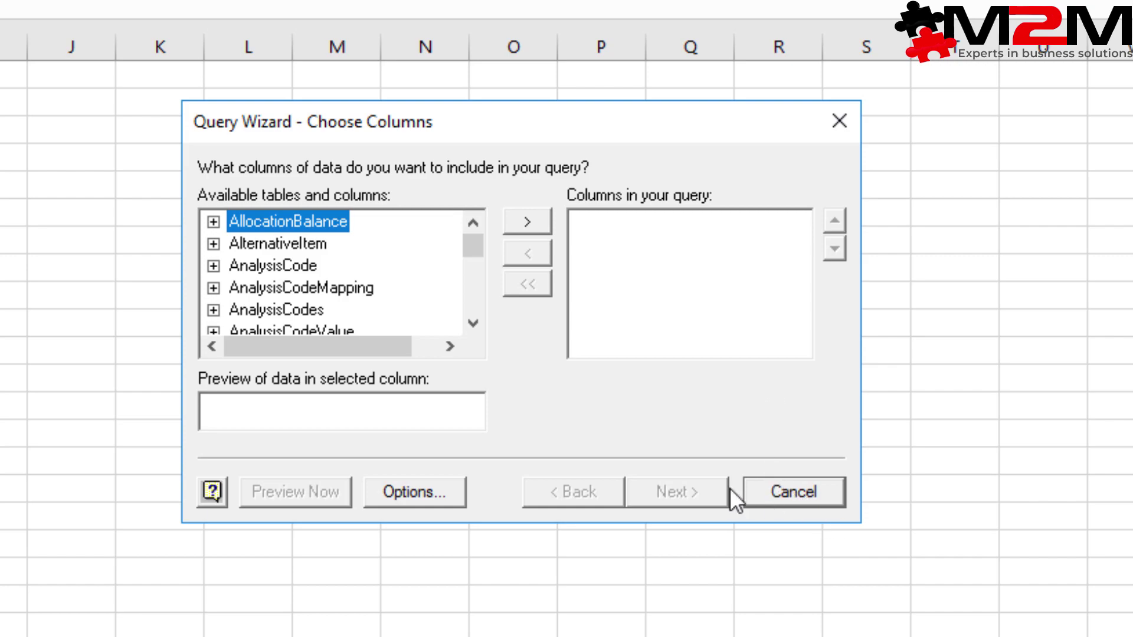
pyautogui.scroll(-5, 455, 263)
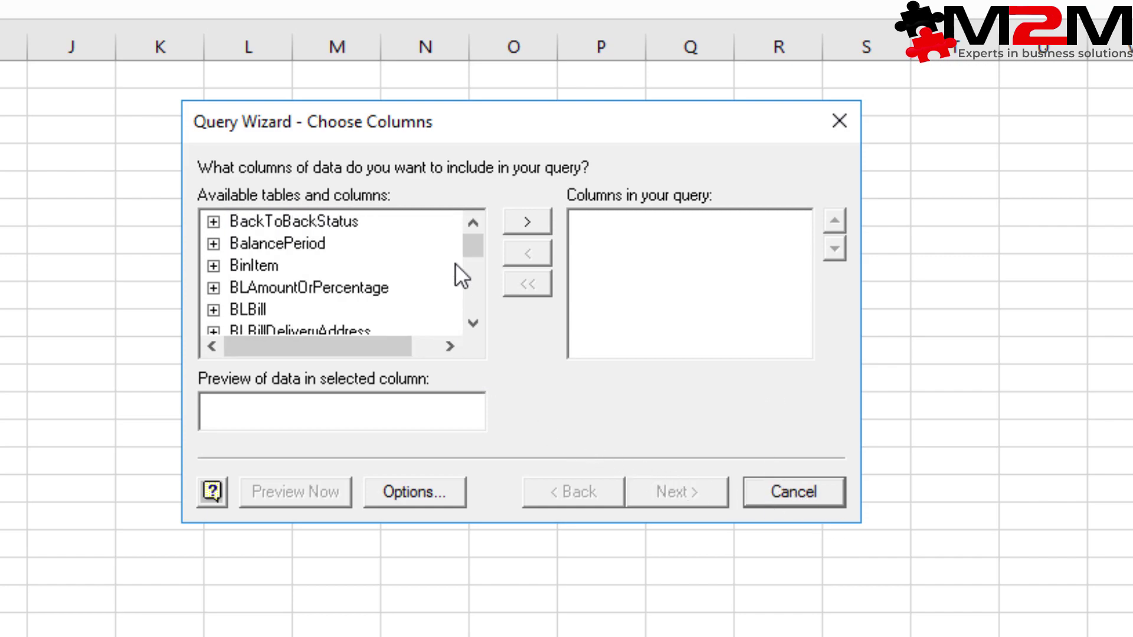
pyautogui.scroll(-3, 455, 263)
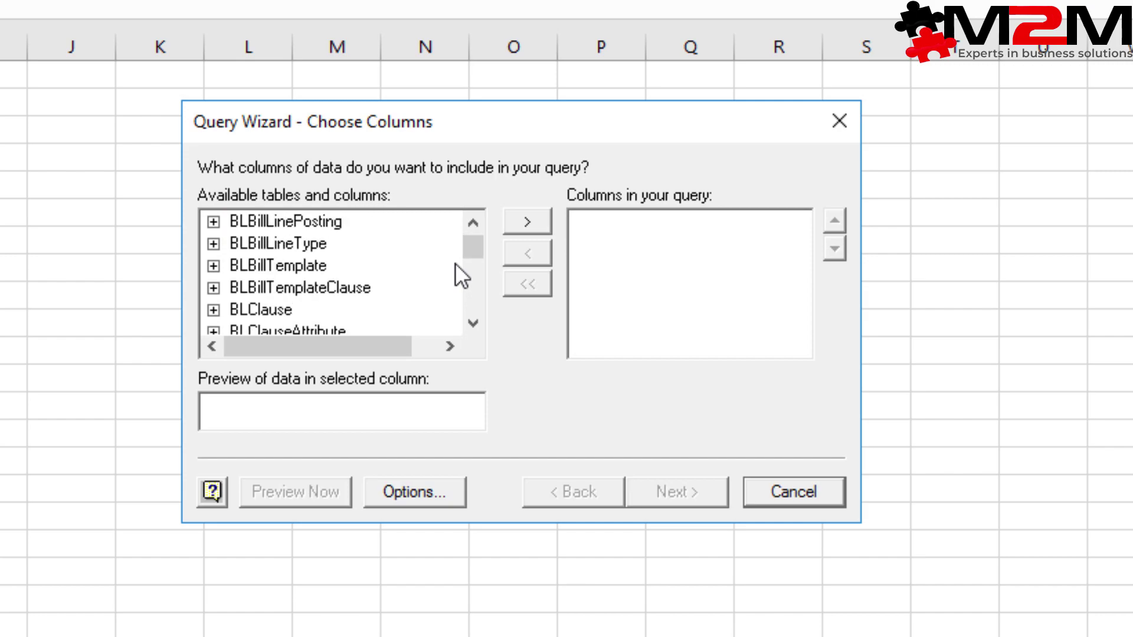
pyautogui.scroll(-4, 455, 264)
pyautogui.scroll(-7, 455, 263)
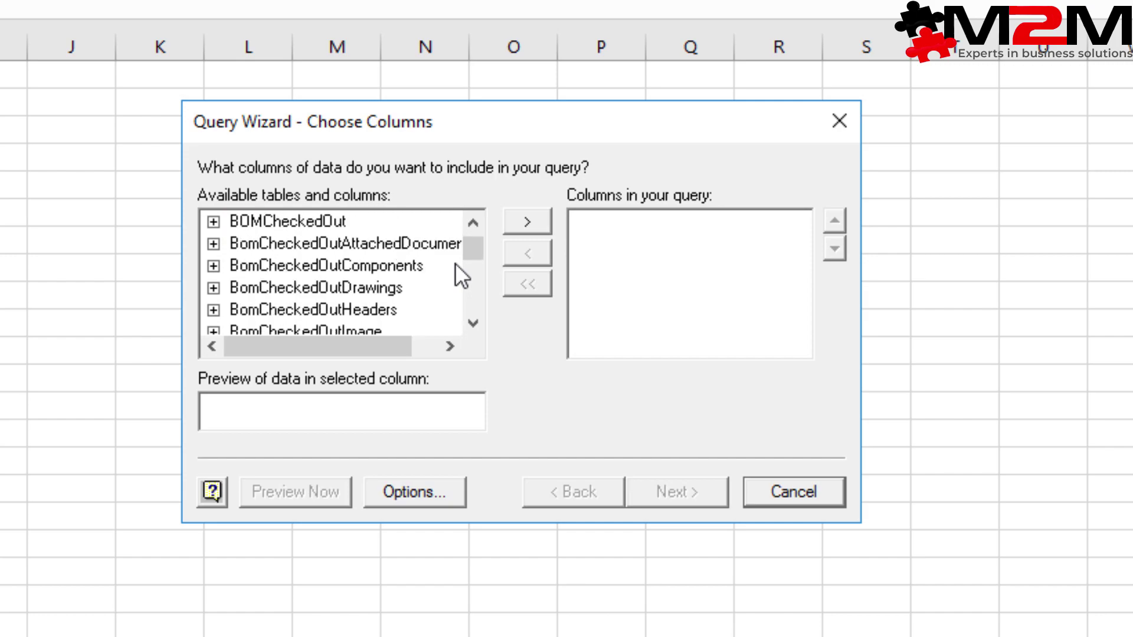
pyautogui.scroll(-8, 455, 263)
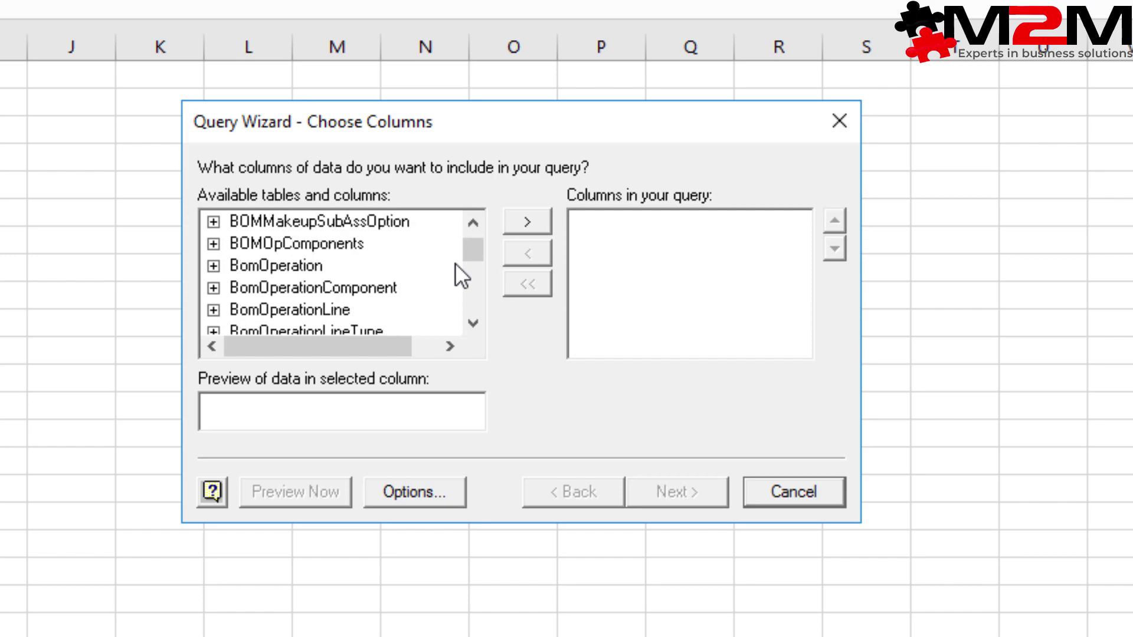
pyautogui.click(330, 266)
pyautogui.press('s')
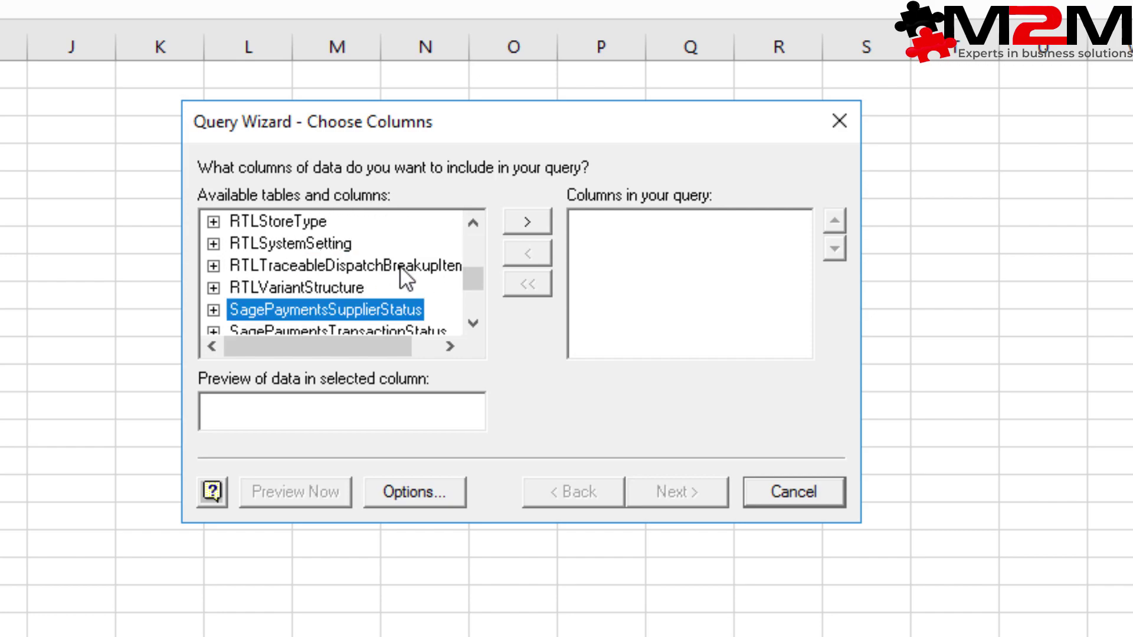
pyautogui.scroll(-2, 399, 265)
pyautogui.scroll(-3, 399, 265)
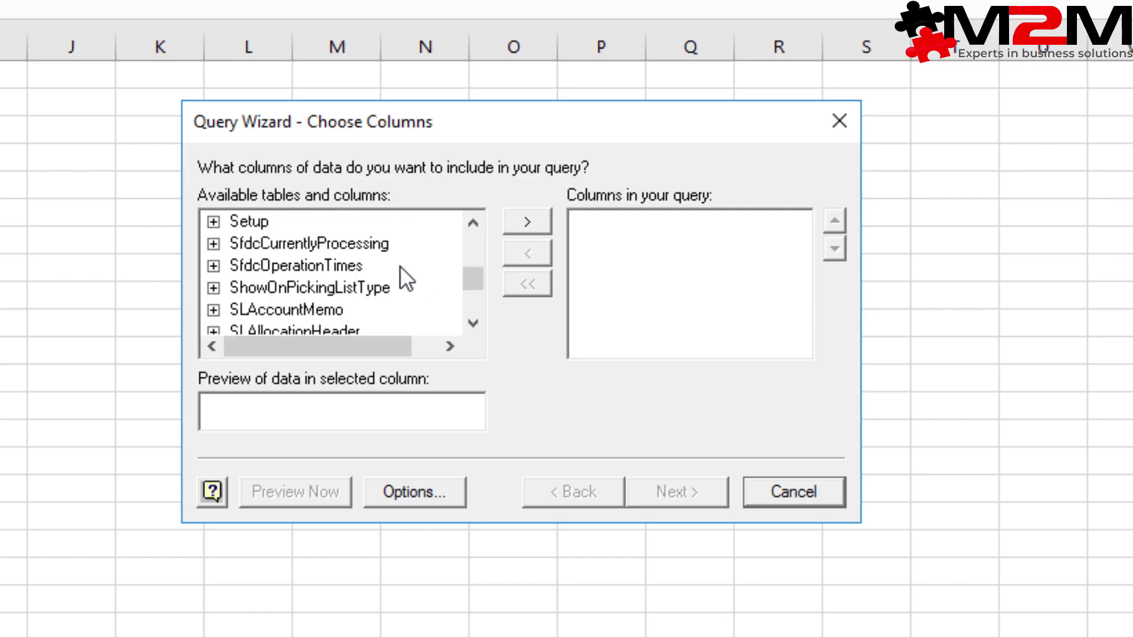
pyautogui.scroll(4, 399, 265)
pyautogui.scroll(-2, 399, 265)
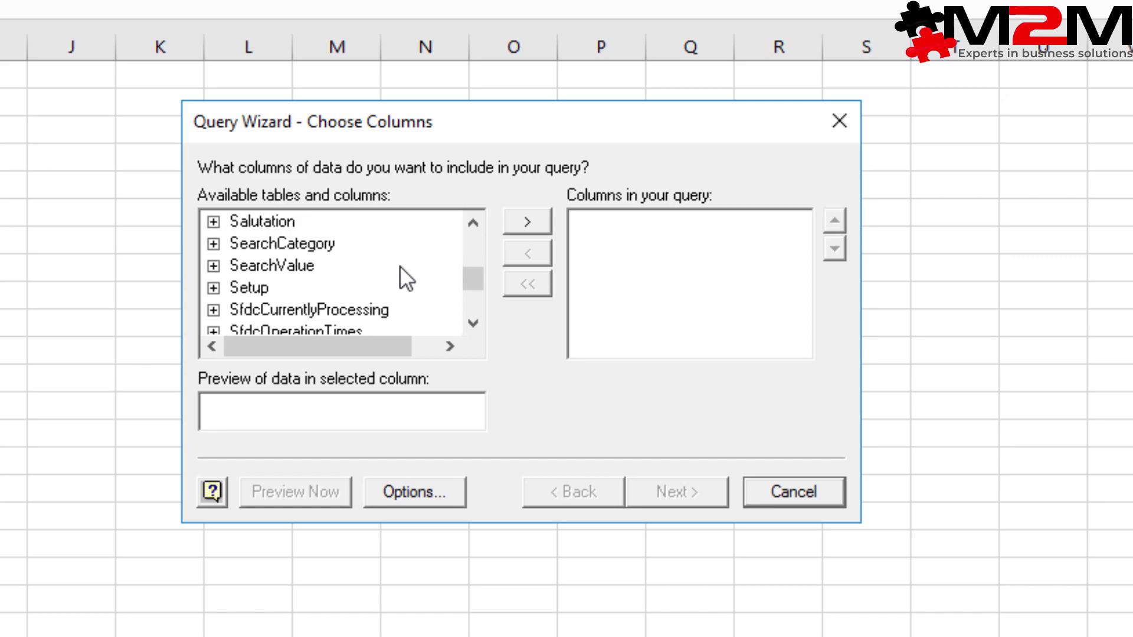
pyautogui.scroll(-2, 399, 265)
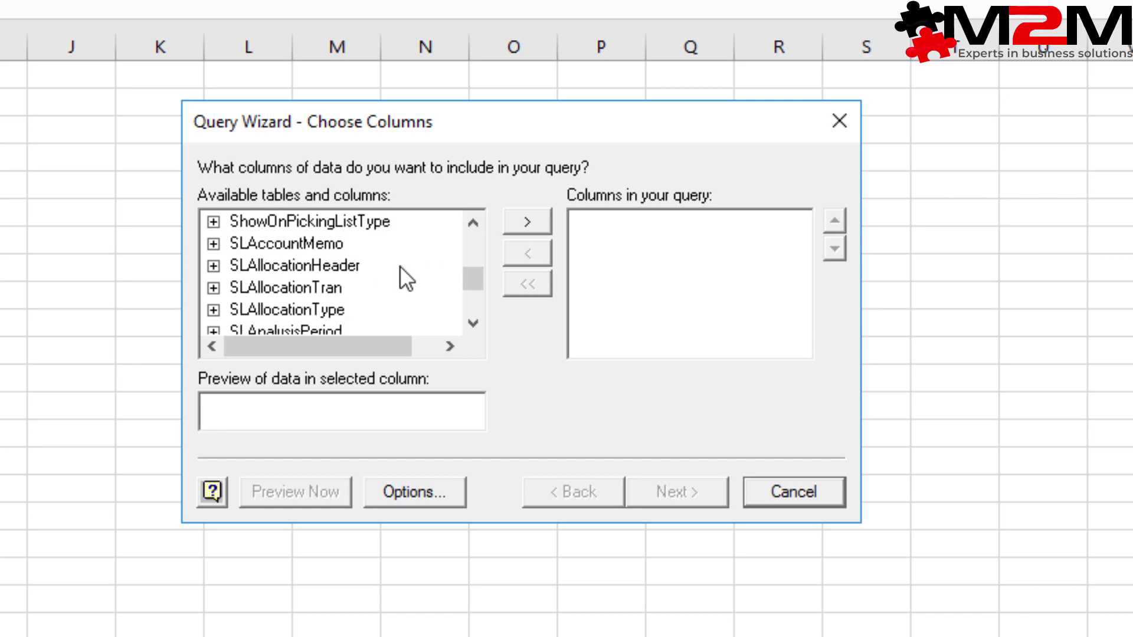
pyautogui.scroll(-1, 399, 265)
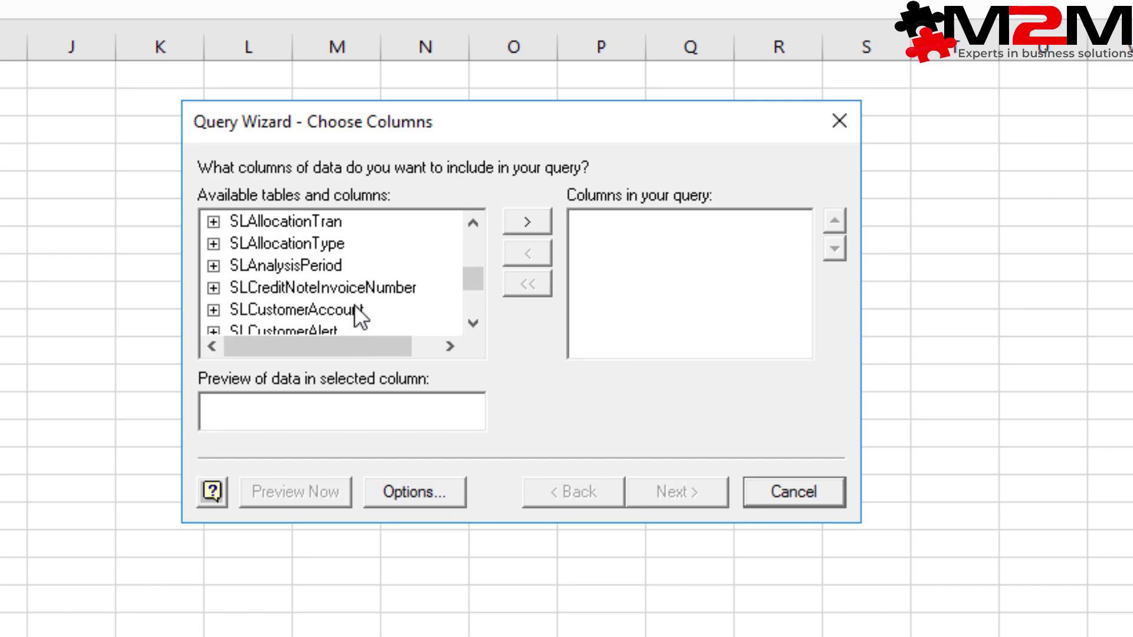
pyautogui.click(317, 309)
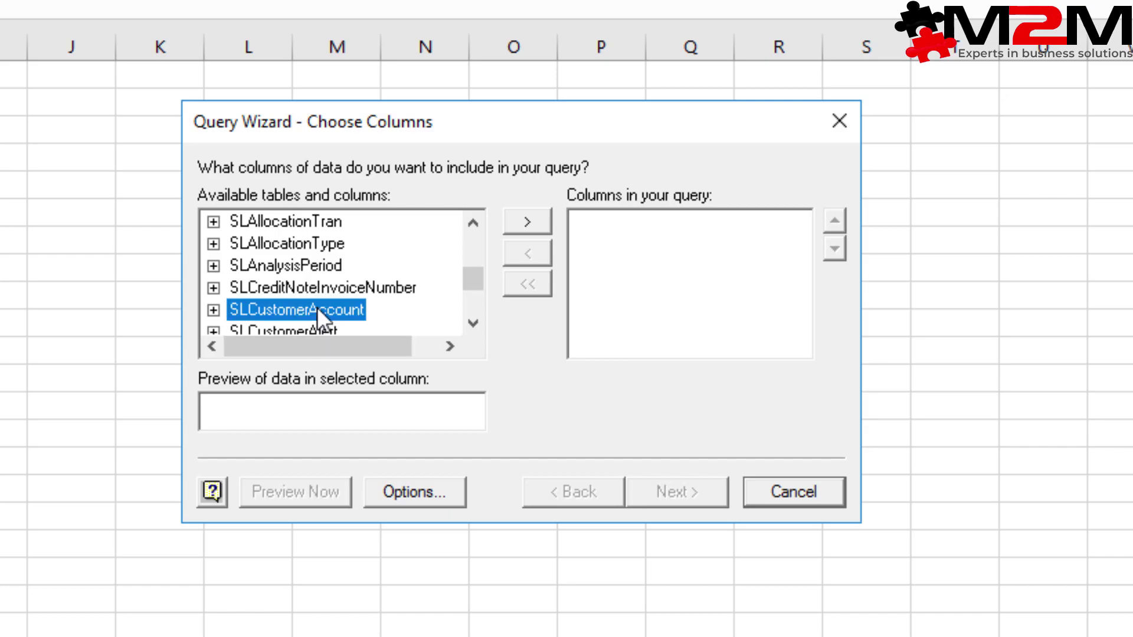
# Add all SLCustomerAccount columns to the query, replacing the two columns picked individually.
pyautogui.click(212, 315)
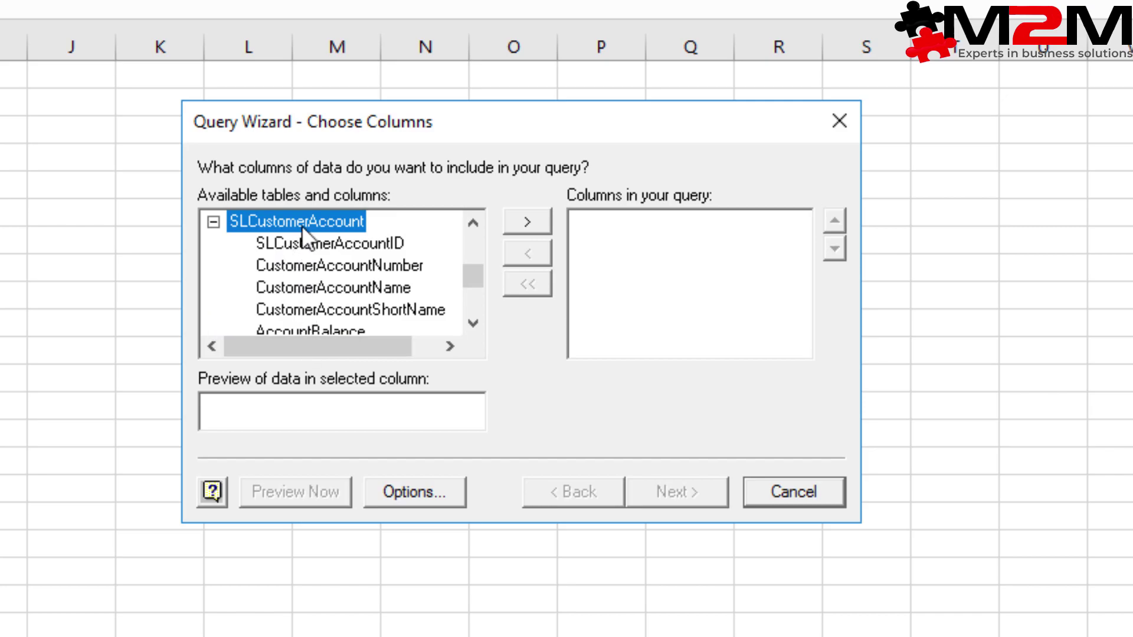
pyautogui.click(317, 267)
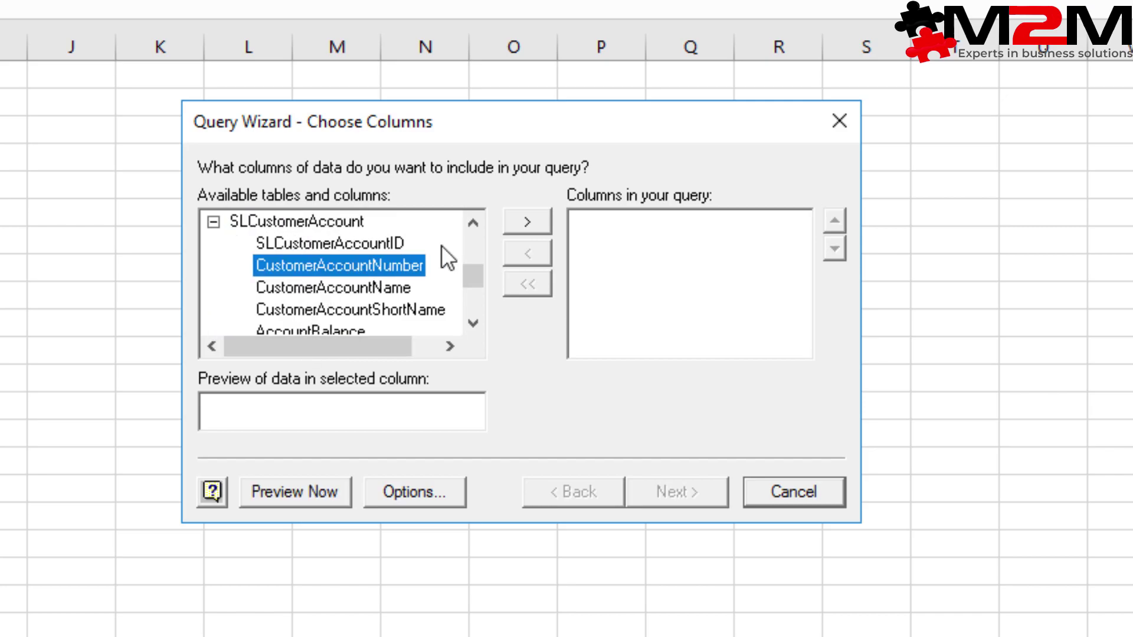
pyautogui.click(507, 225)
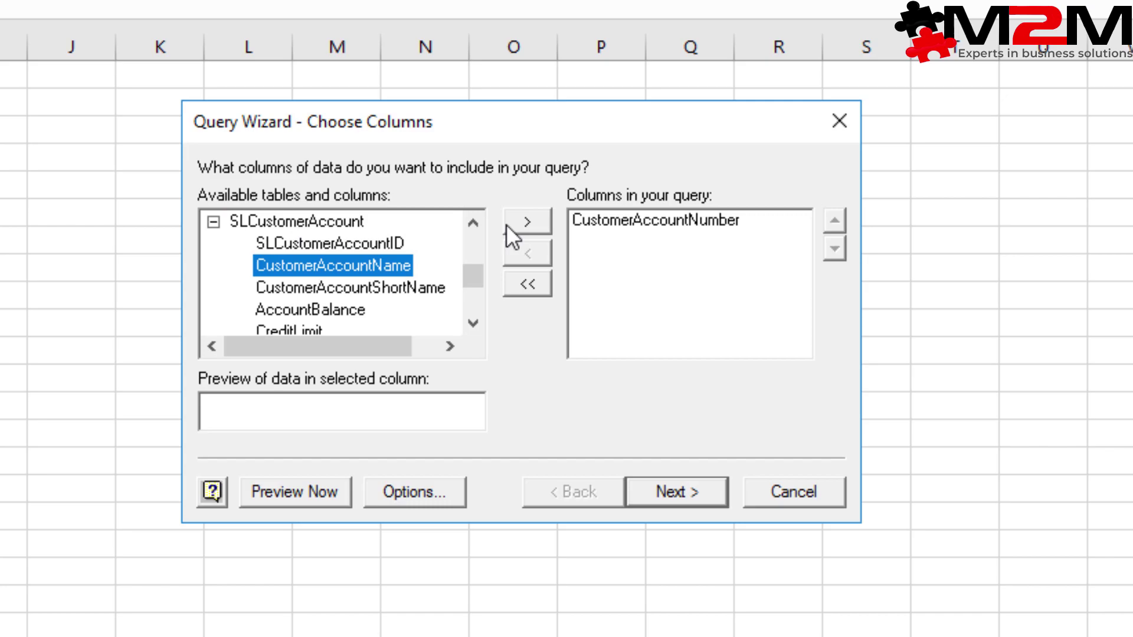
pyautogui.click(506, 224)
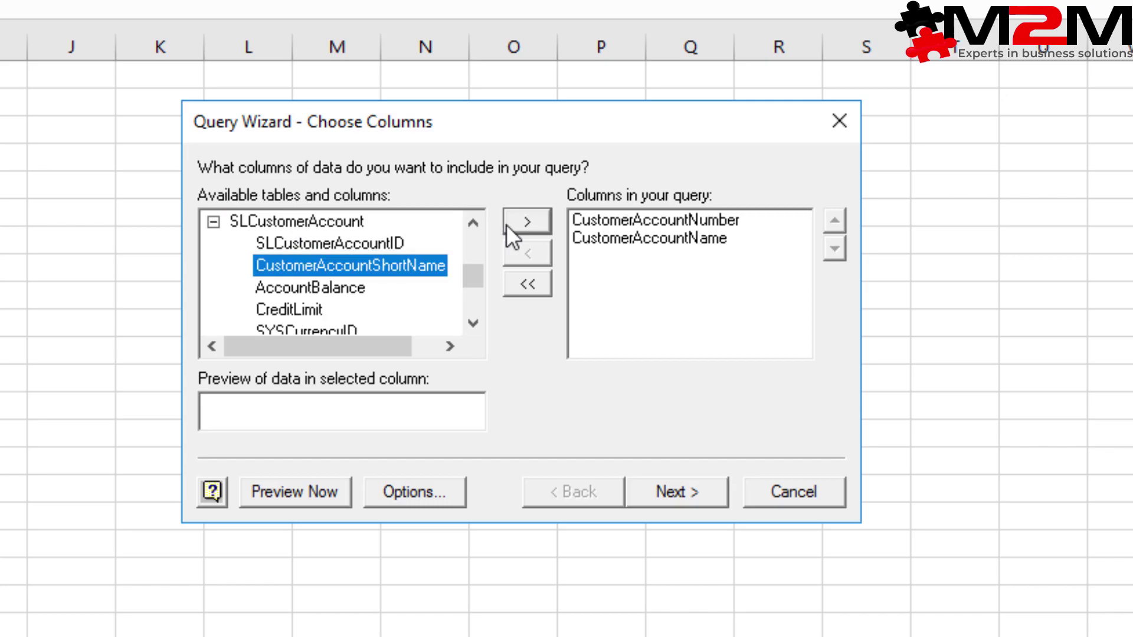
pyautogui.click(524, 288)
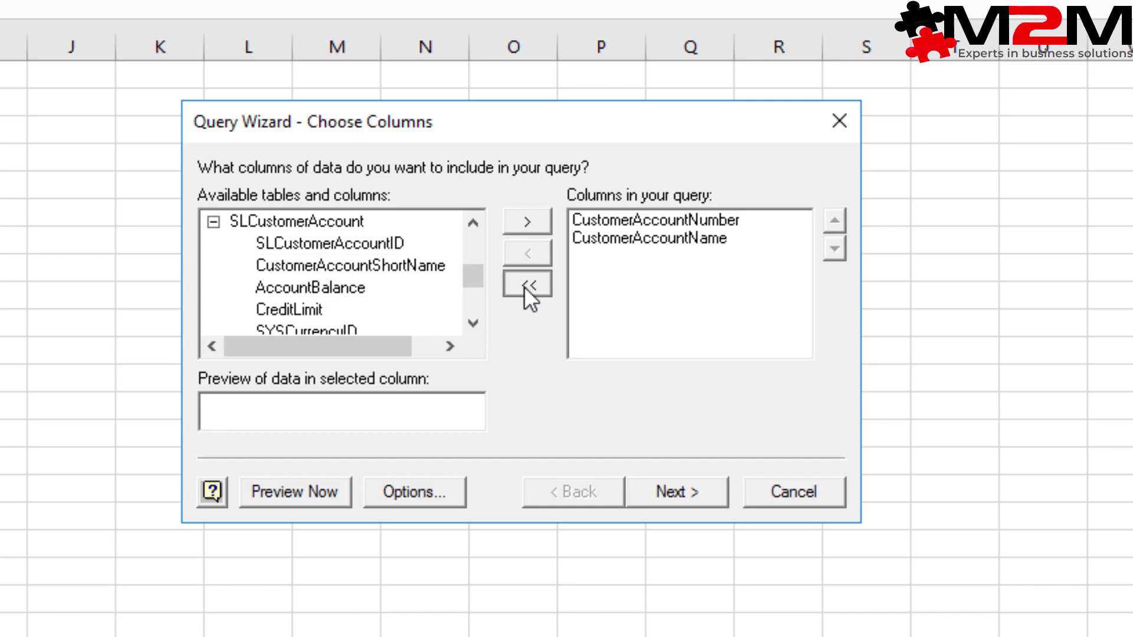
pyautogui.click(325, 224)
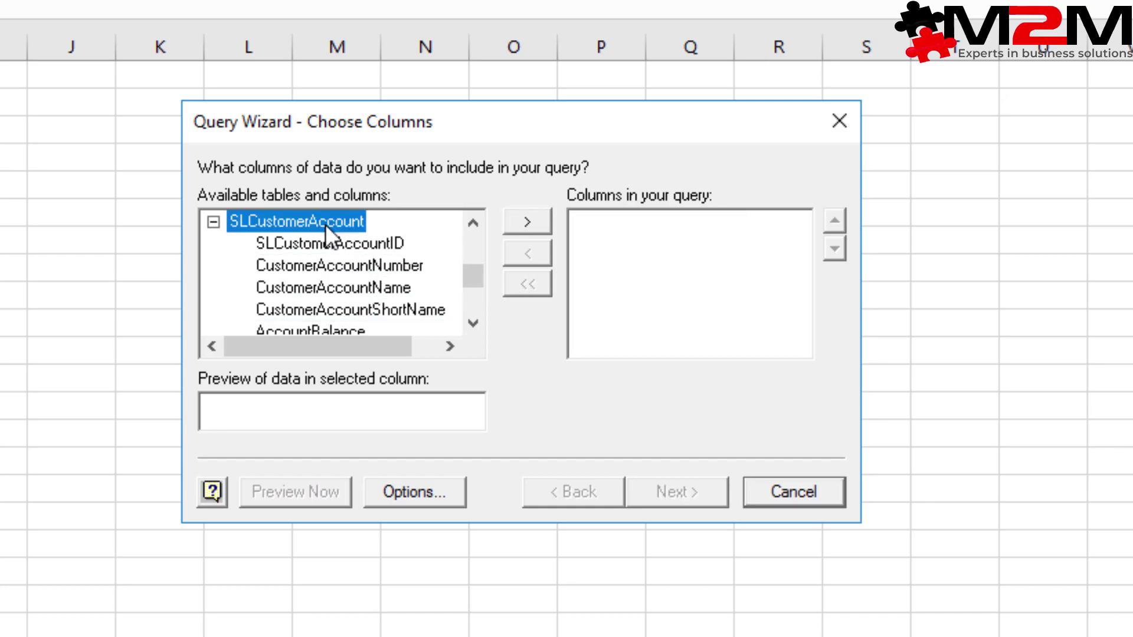
pyautogui.click(514, 228)
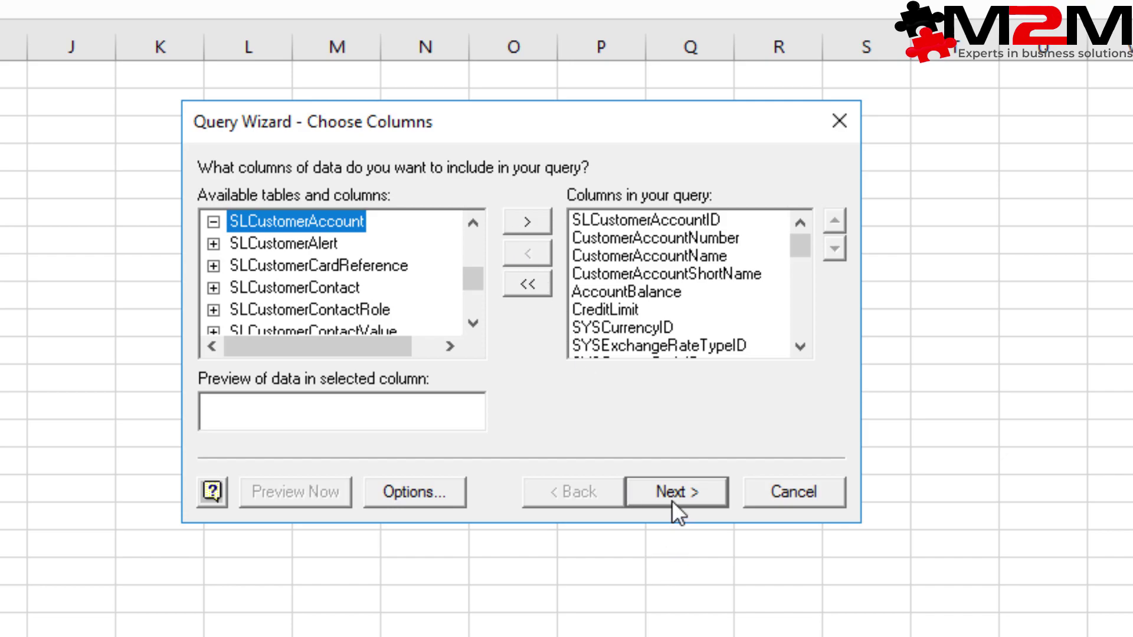
# Try an AccountBalance greater-than 0.01 filter, then clear the condition to leave data unfiltered.
pyautogui.click(672, 501)
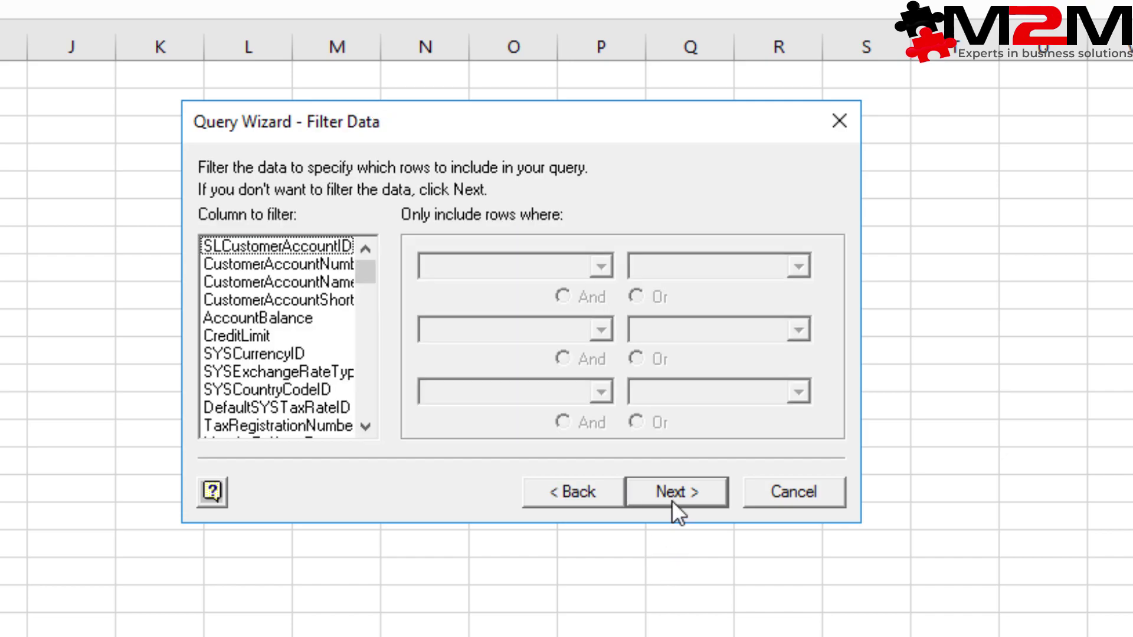
pyautogui.click(296, 322)
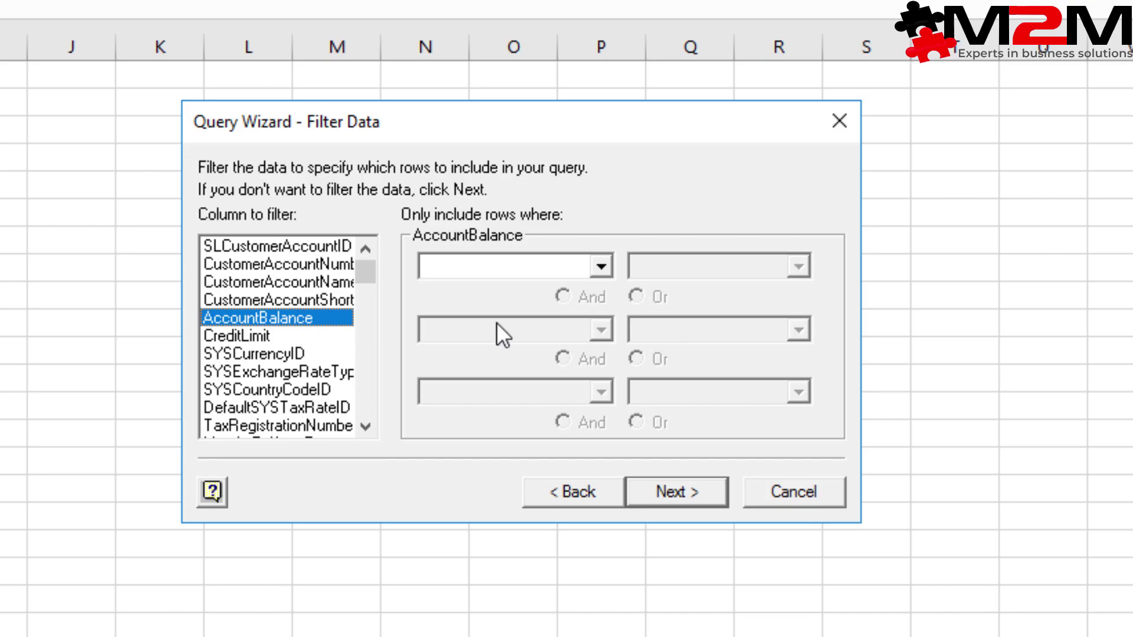
pyautogui.click(600, 268)
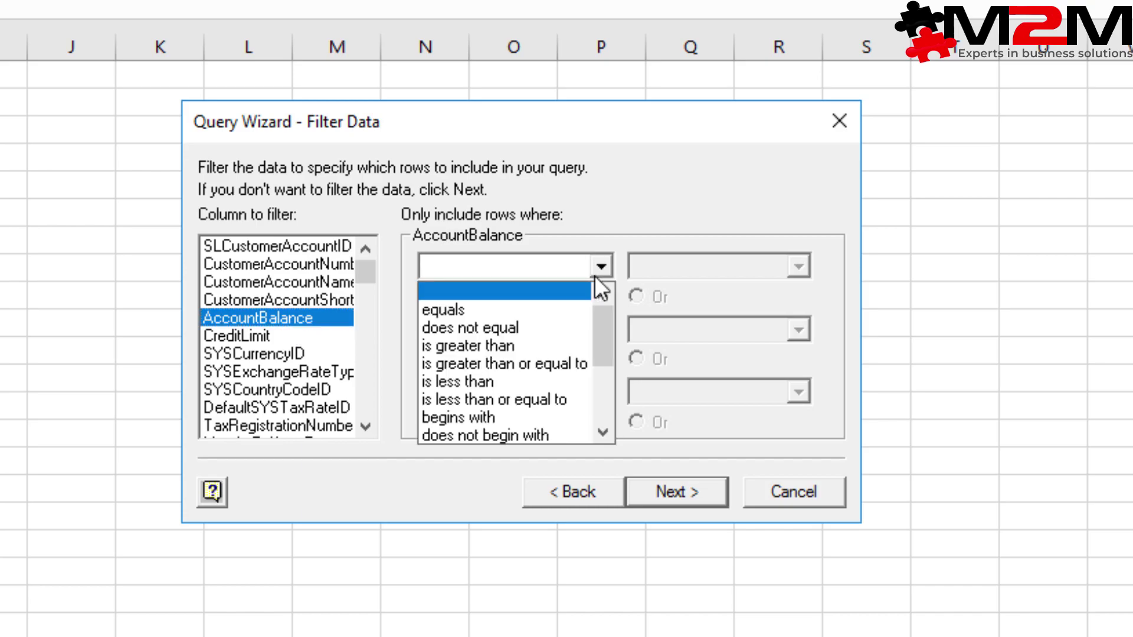
pyautogui.click(497, 349)
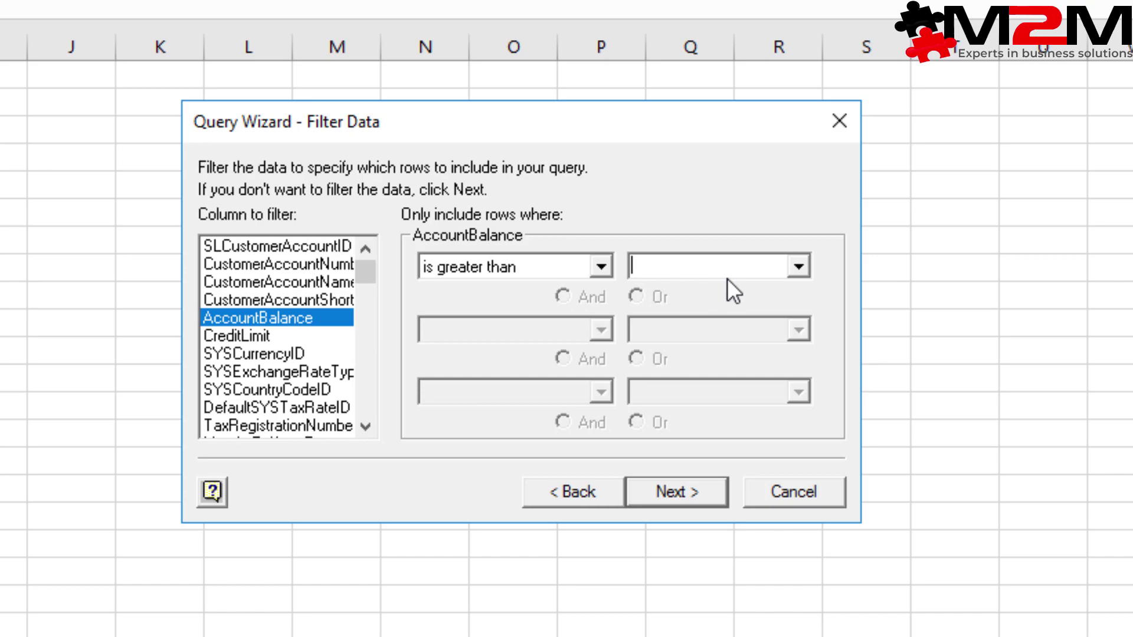
pyautogui.write('0.01')
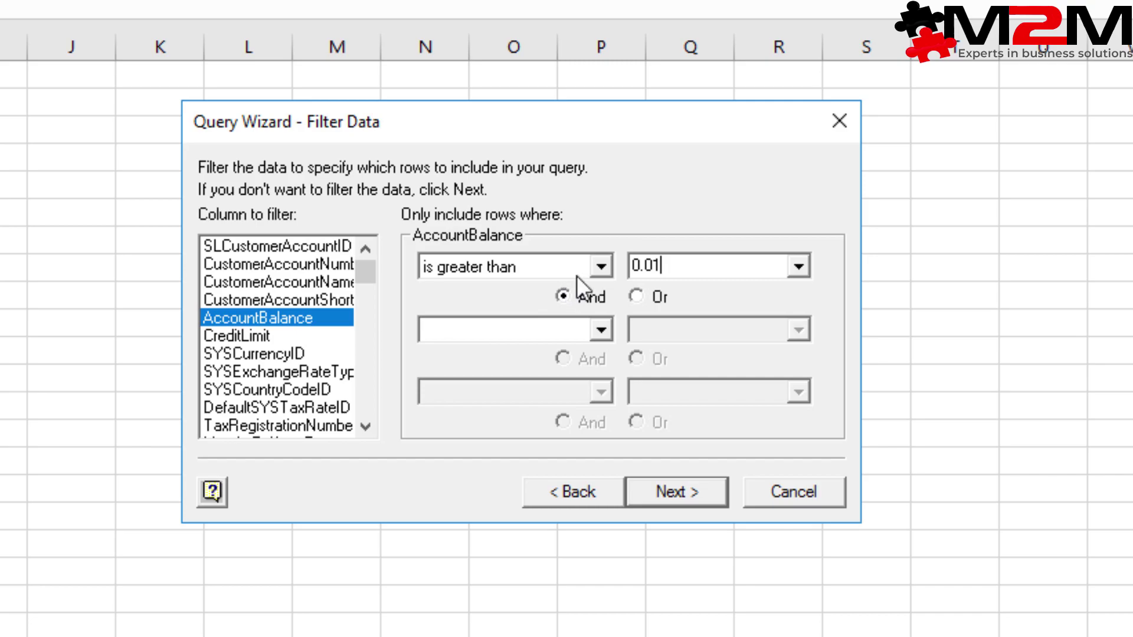
pyautogui.click(599, 267)
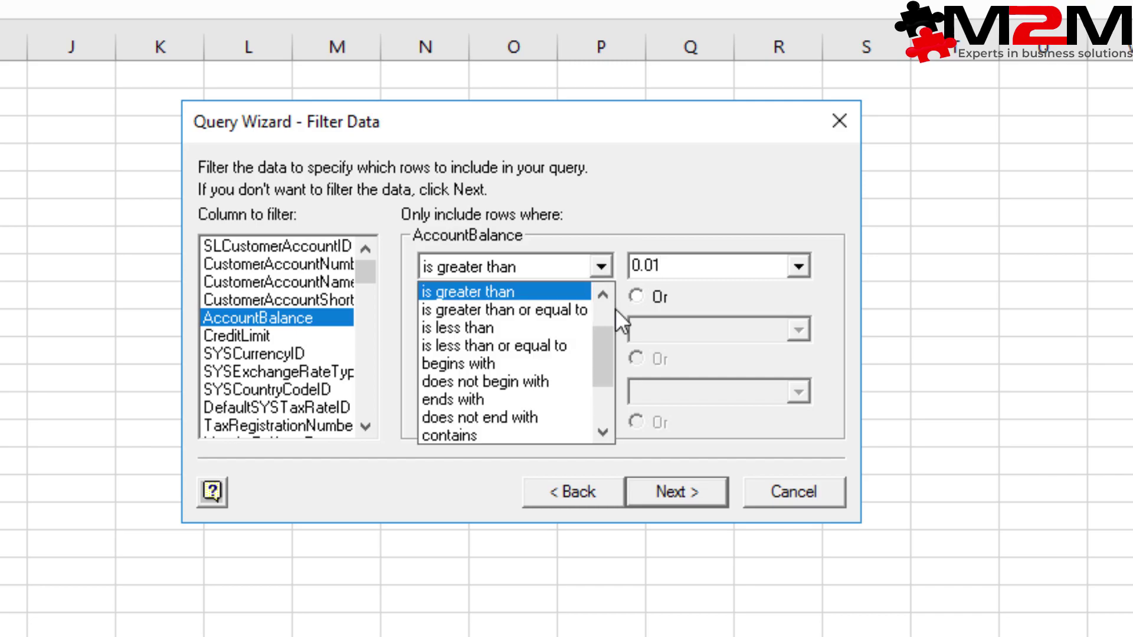
pyautogui.scroll(3, 605, 304)
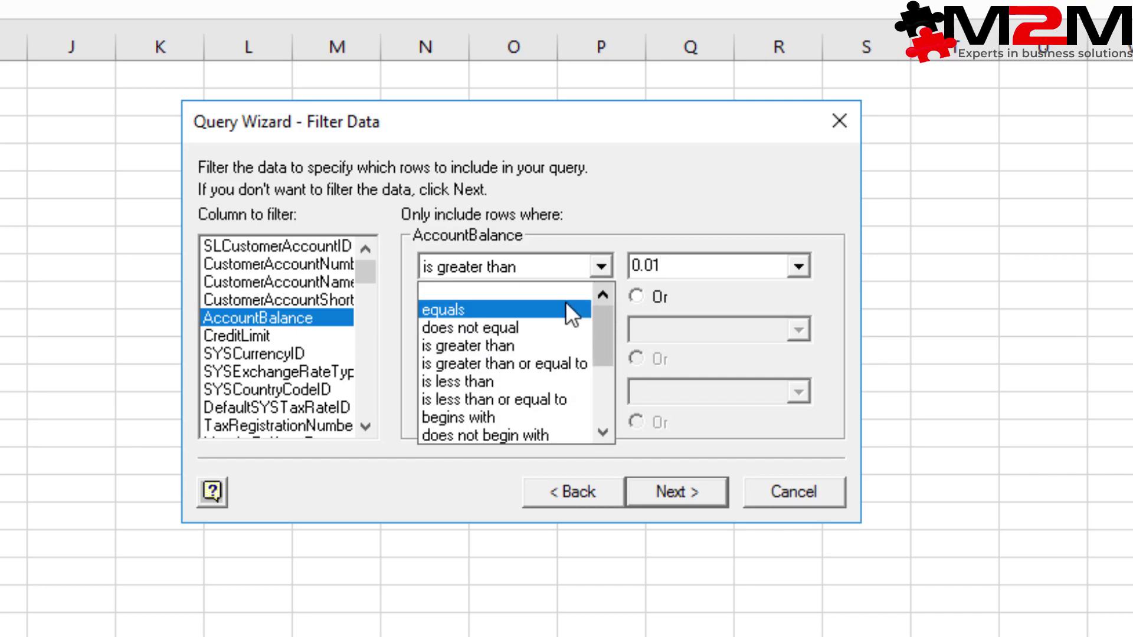
pyautogui.click(550, 298)
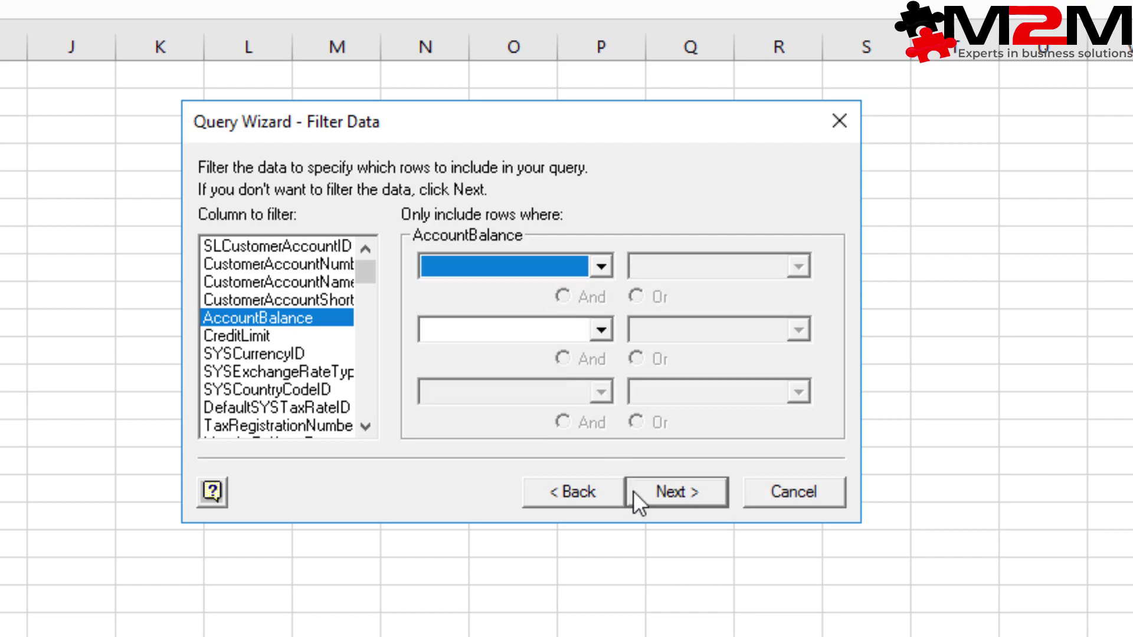
# Sort the query results by CustomerAccountNumber ascending and reach the Finish step.
pyautogui.click(672, 494)
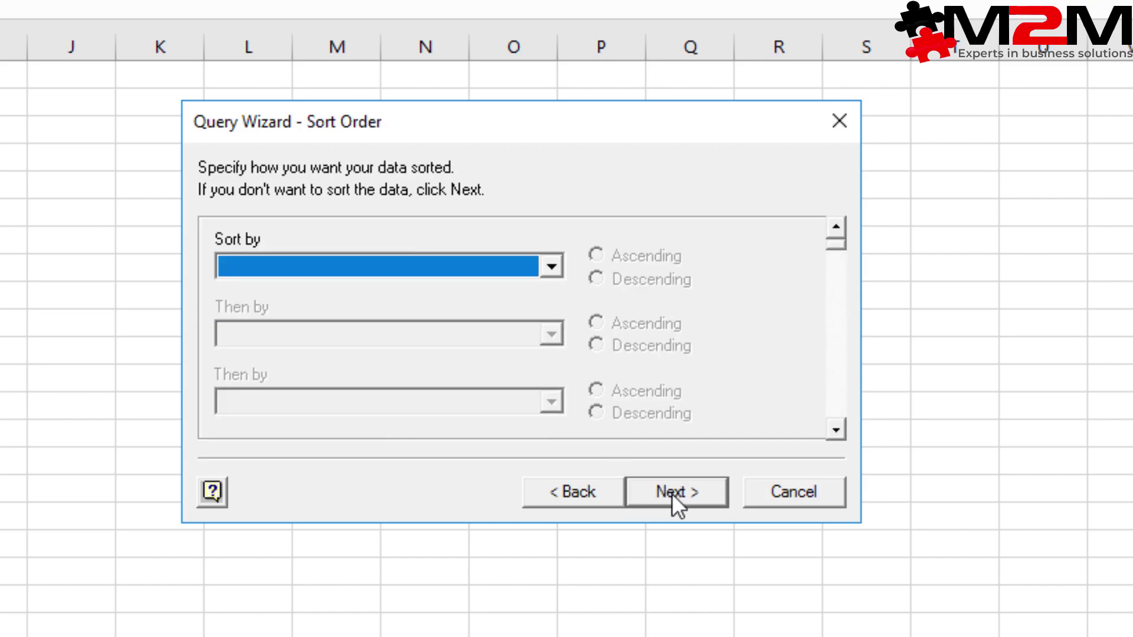
pyautogui.click(548, 263)
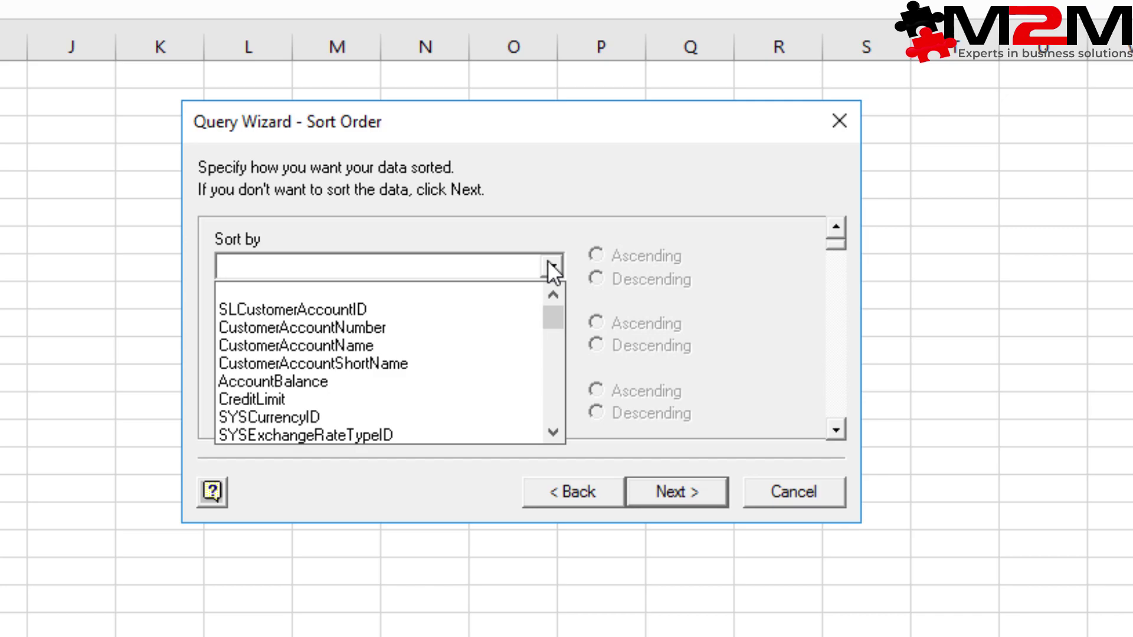
pyautogui.click(416, 328)
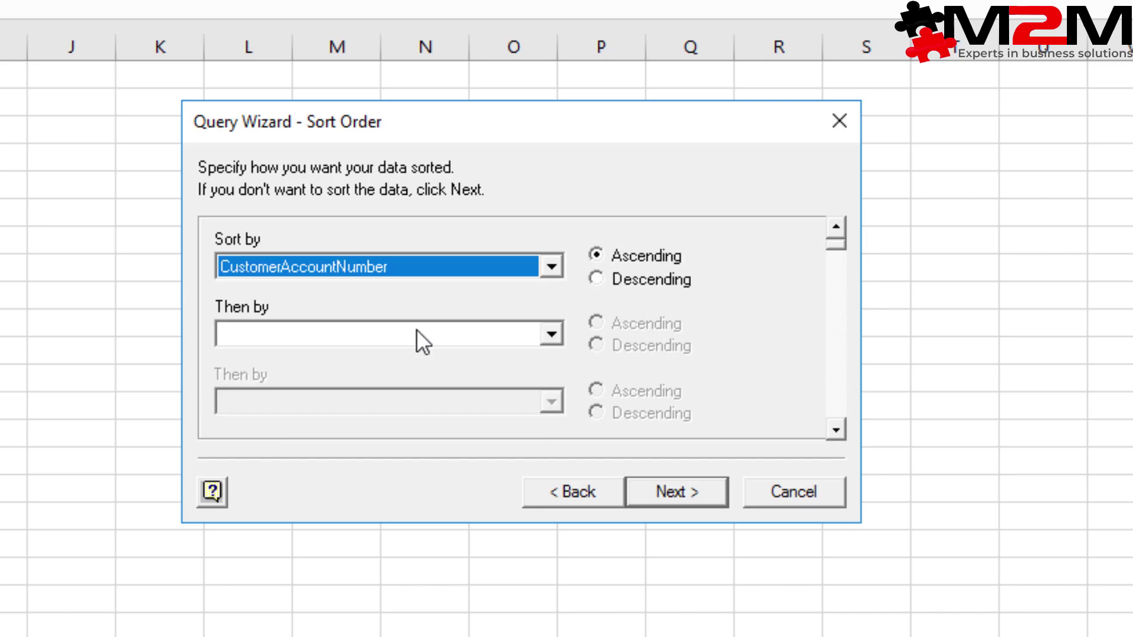
pyautogui.click(682, 494)
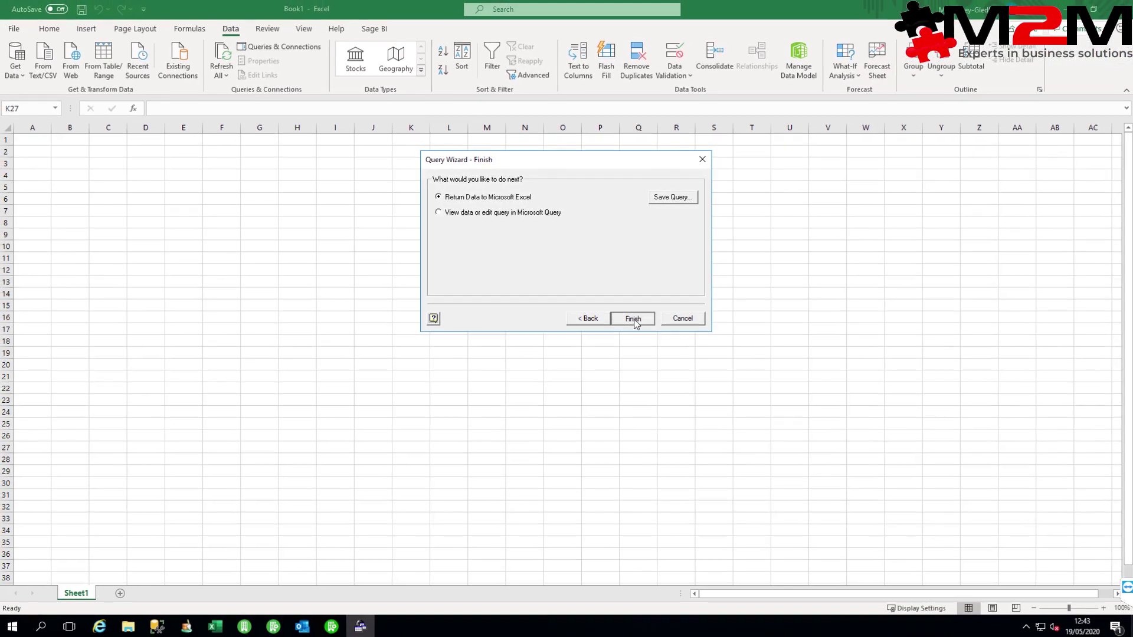
# Return the query data to Excel as a table starting at cell A1.
pyautogui.click(678, 493)
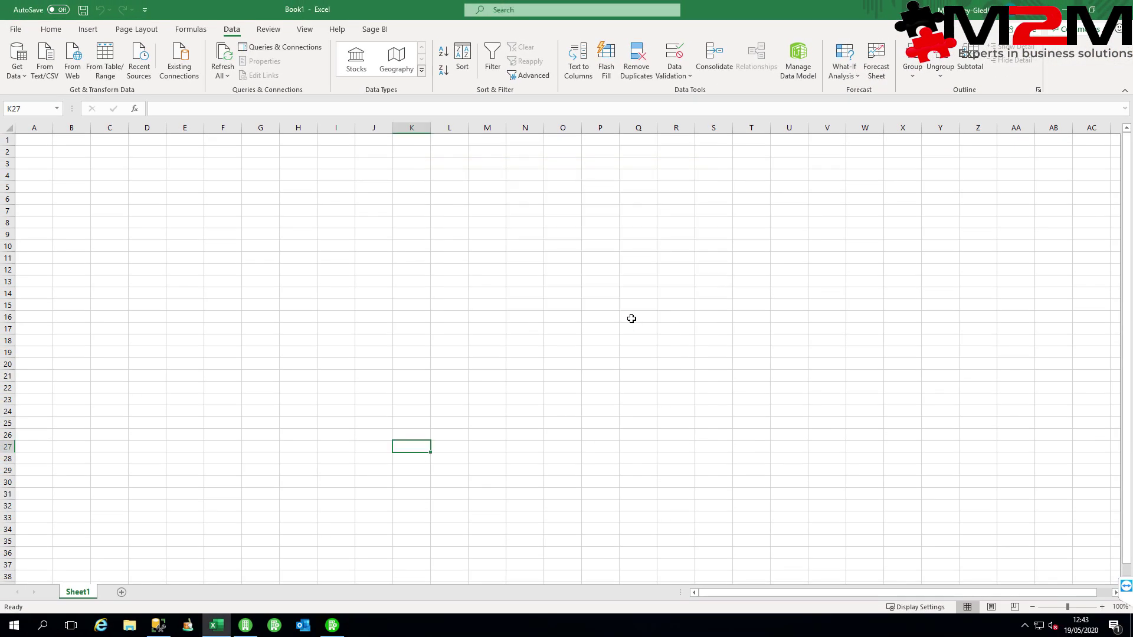
pyautogui.click(27, 139)
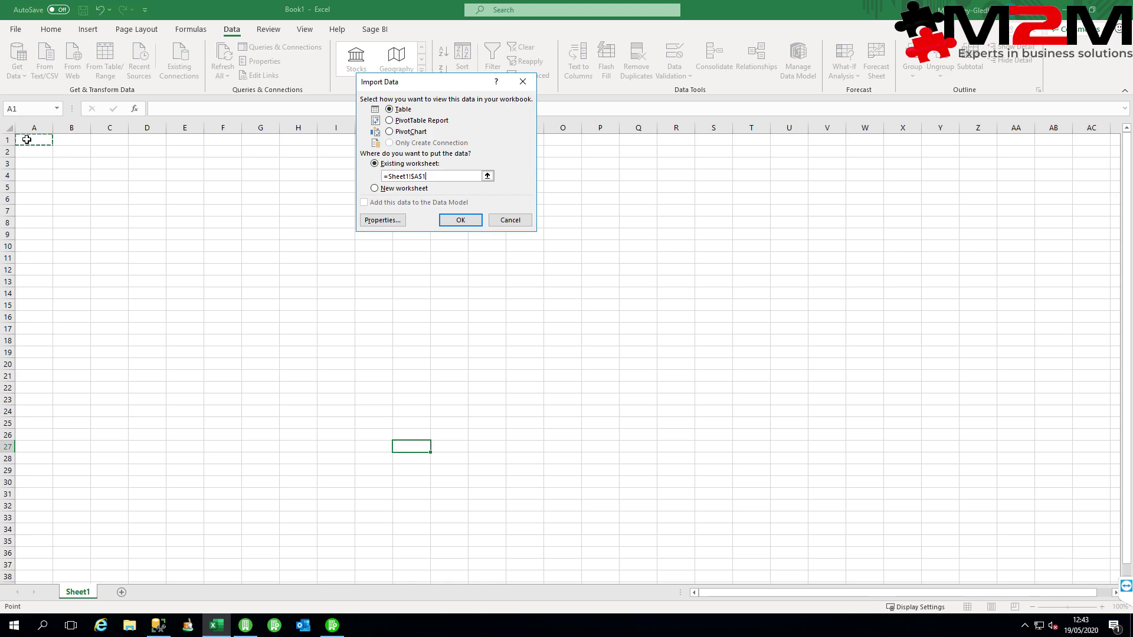
pyautogui.click(460, 220)
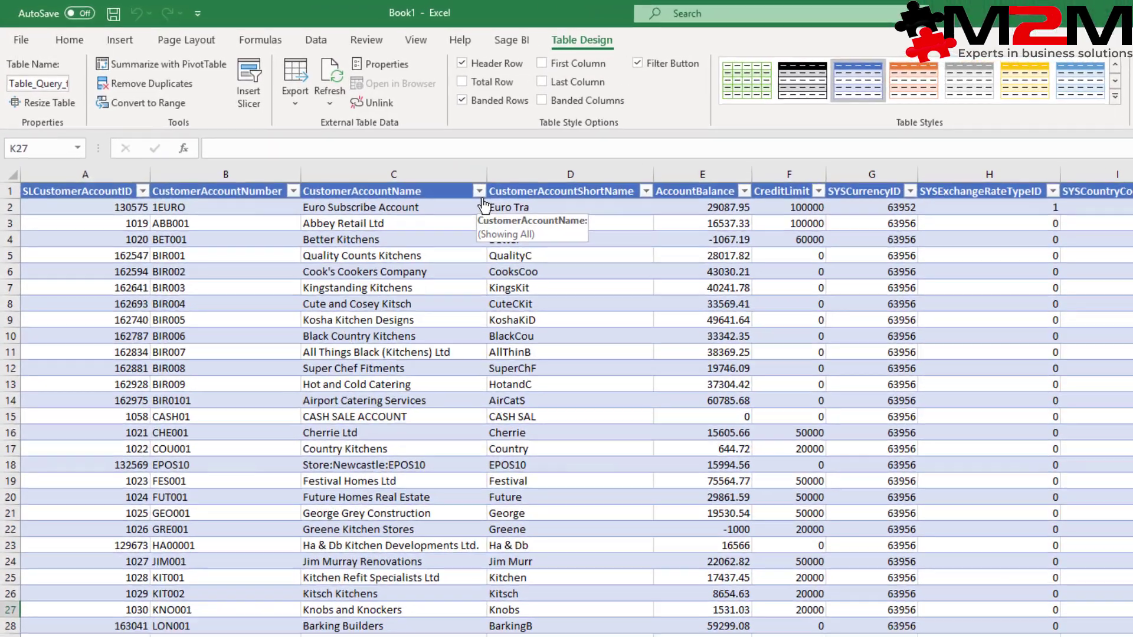
# Filter CustomerAccountName on 'SUBSCRIBE' to show only the Euro Subscribe Account.
pyautogui.click(351, 140)
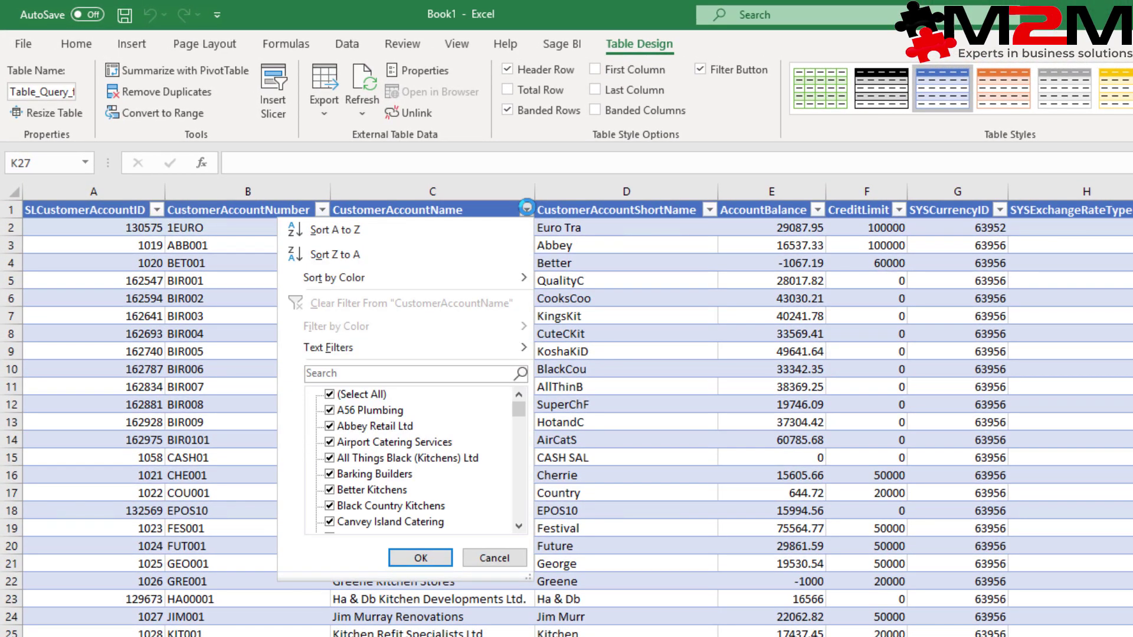
pyautogui.click(334, 372)
pyautogui.write('S')
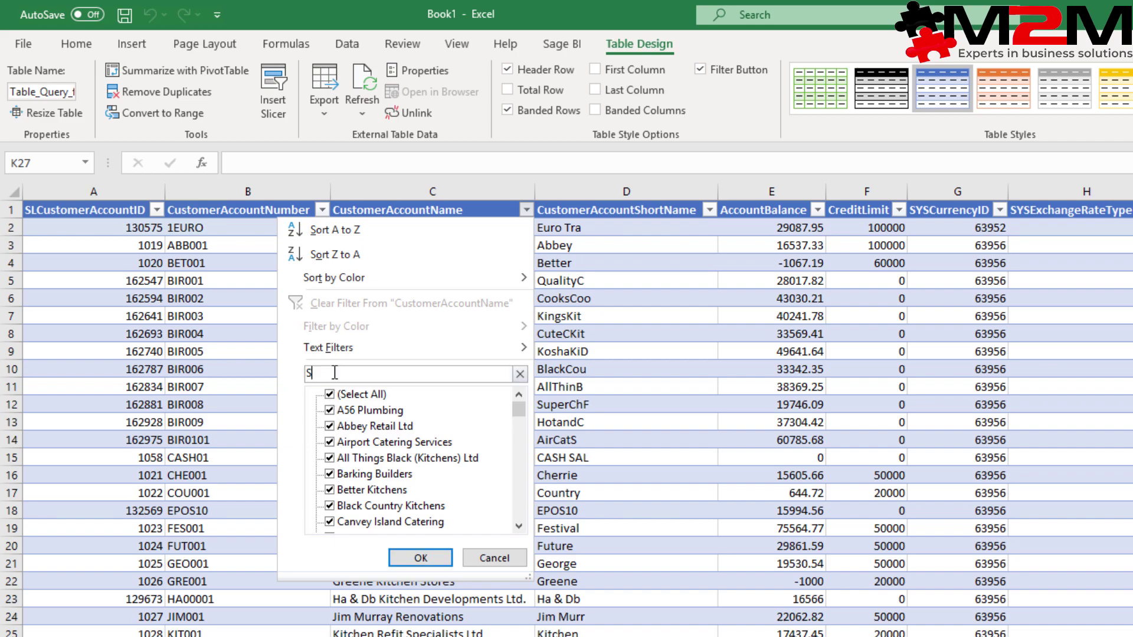
pyautogui.write('UBSCRIBE')
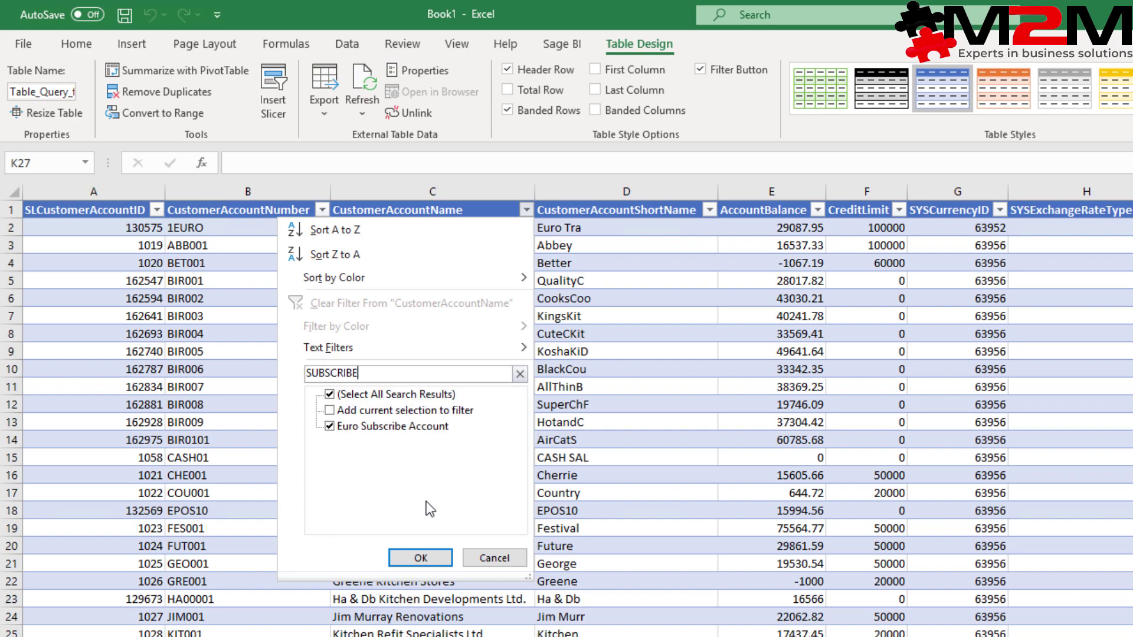
pyautogui.click(421, 557)
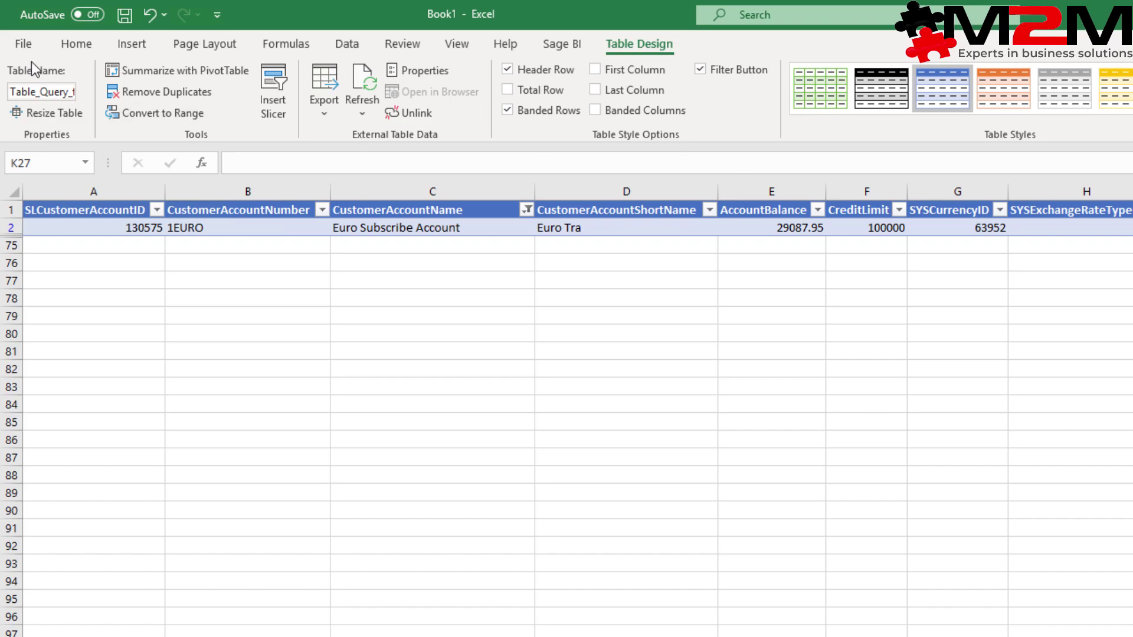
# Save the filtered workbook to the Desktop with the file name ASUBSCRIBER.
pyautogui.click(26, 44)
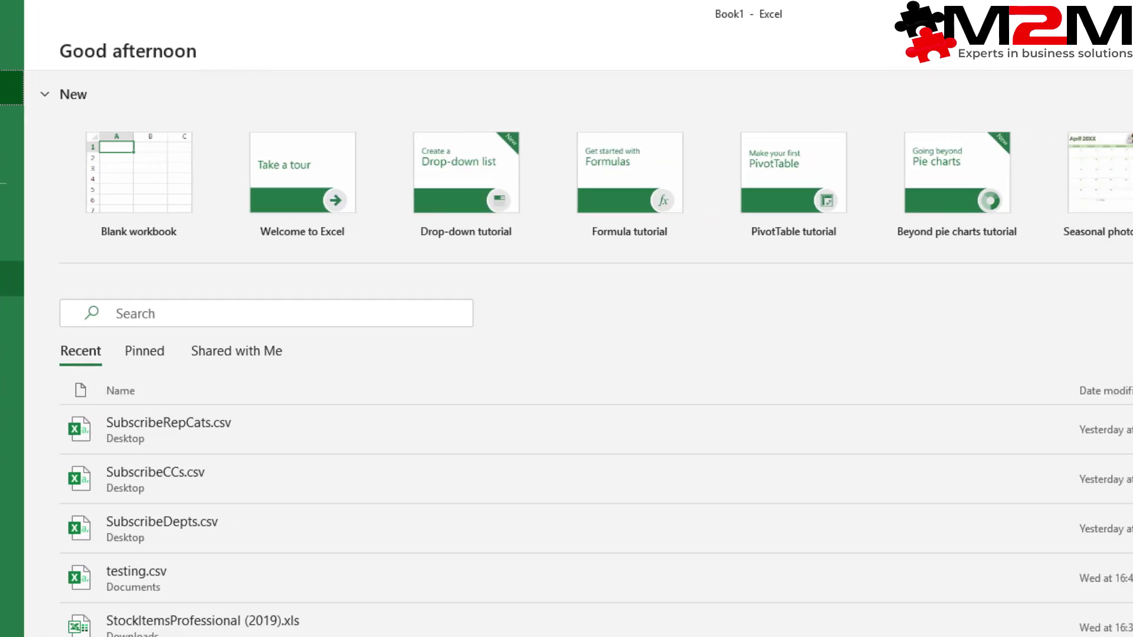
pyautogui.hotkey('ctrl', 'o')
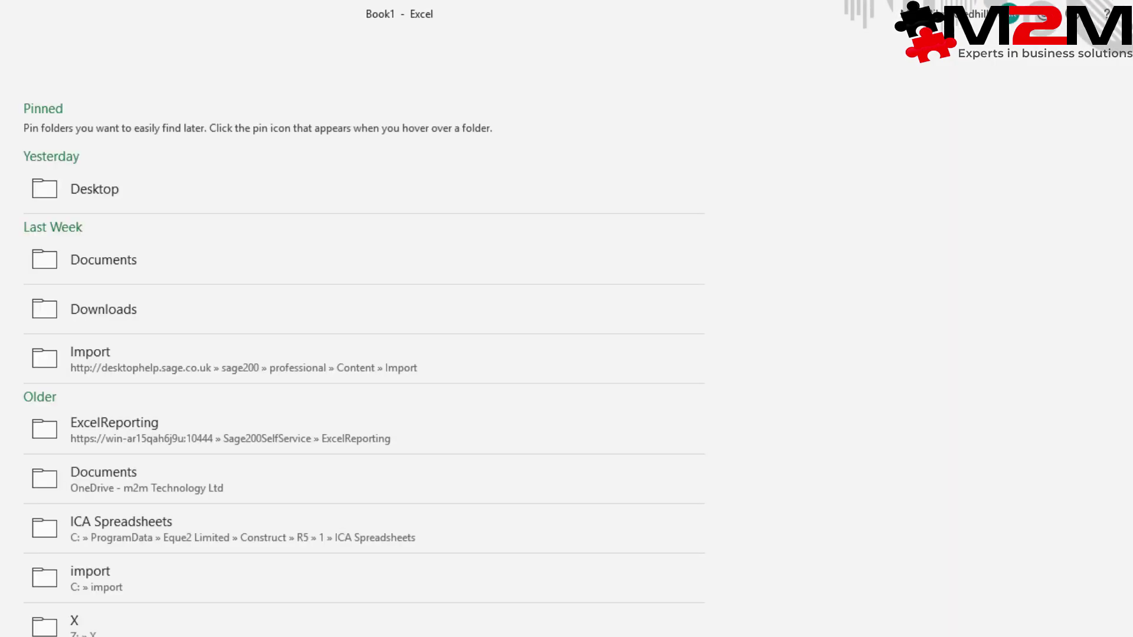
pyautogui.click(57, 189)
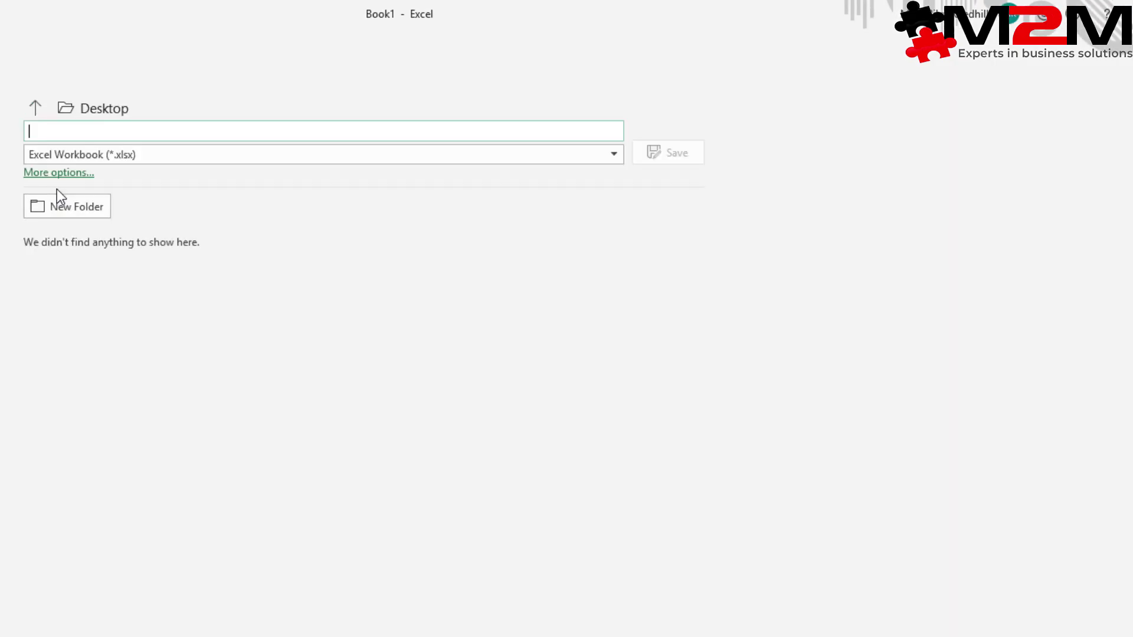
pyautogui.write('AS')
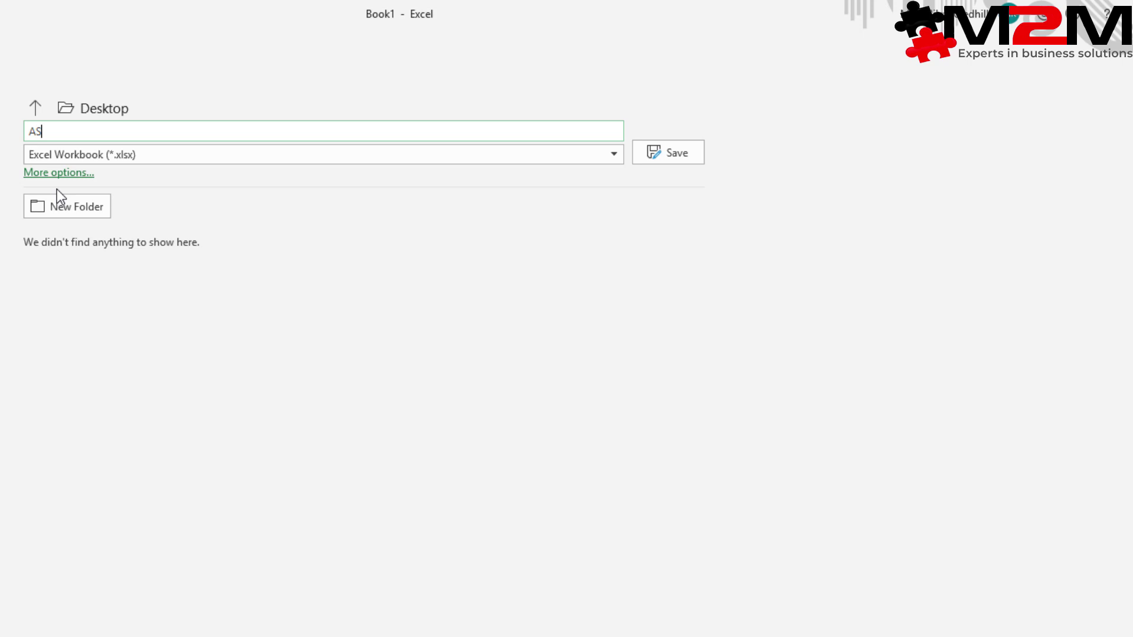
pyautogui.write('UBSCRIBER')
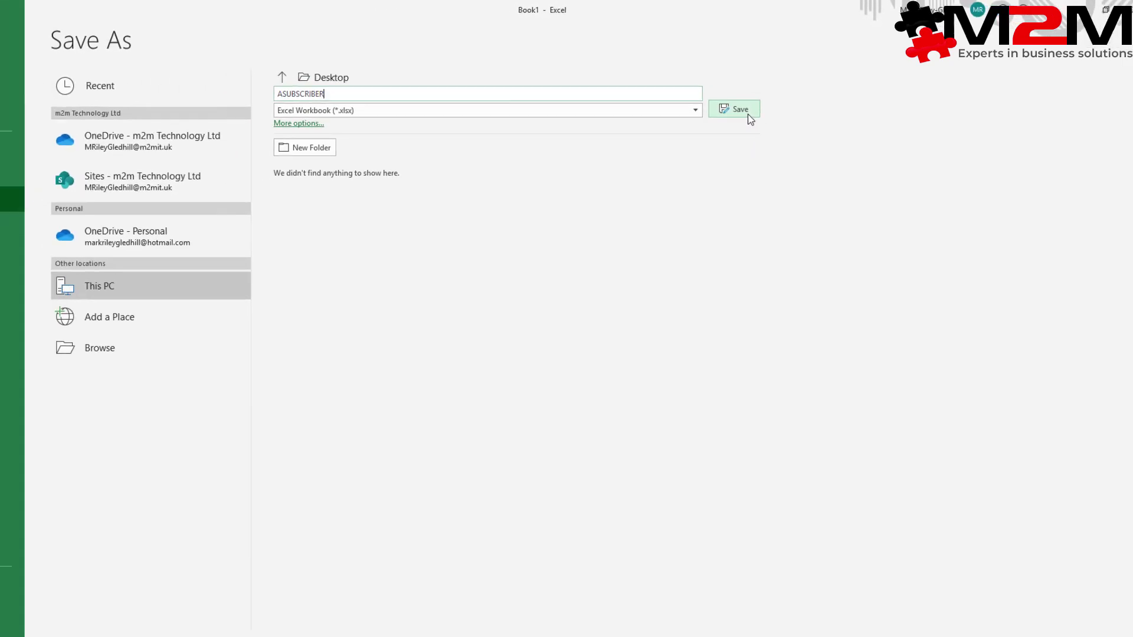
pyautogui.click(749, 114)
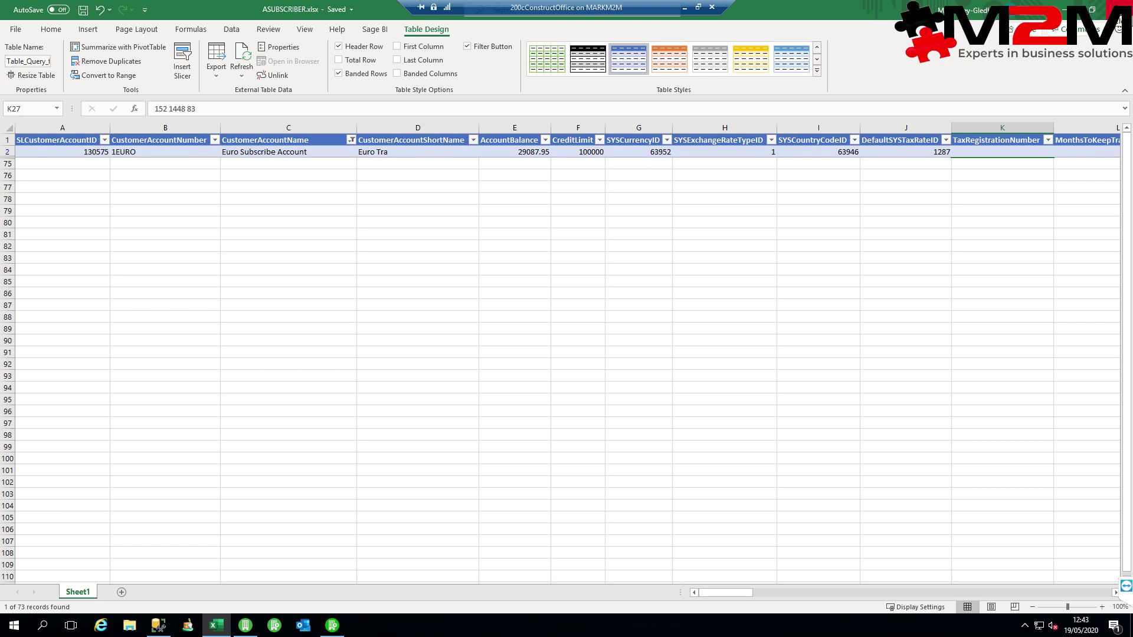
# Close Excel, reopen ASUBSCRIBER from the desktop and enable its data connection content.
pyautogui.click(1118, 7)
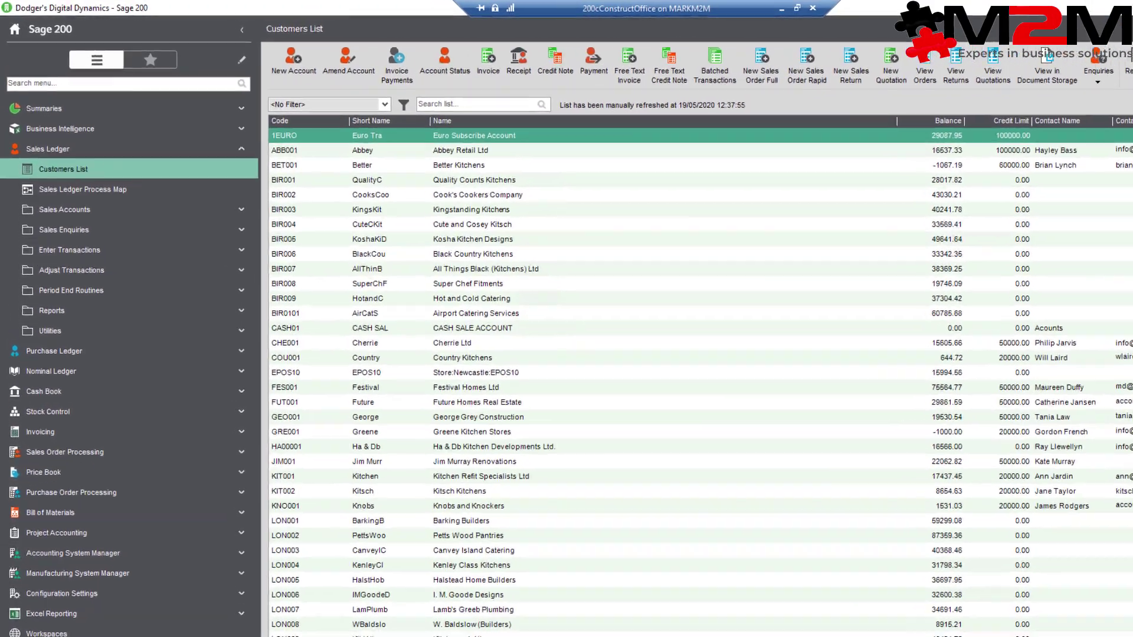
pyautogui.click(685, 7)
pyautogui.doubleClick(18, 245)
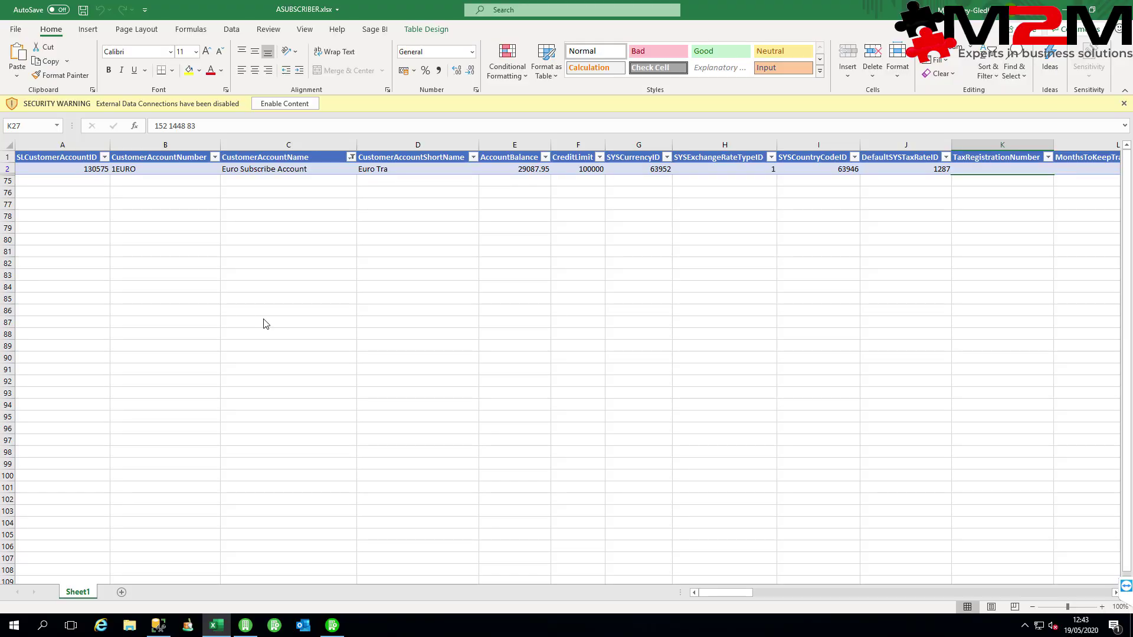
pyautogui.click(9, 149)
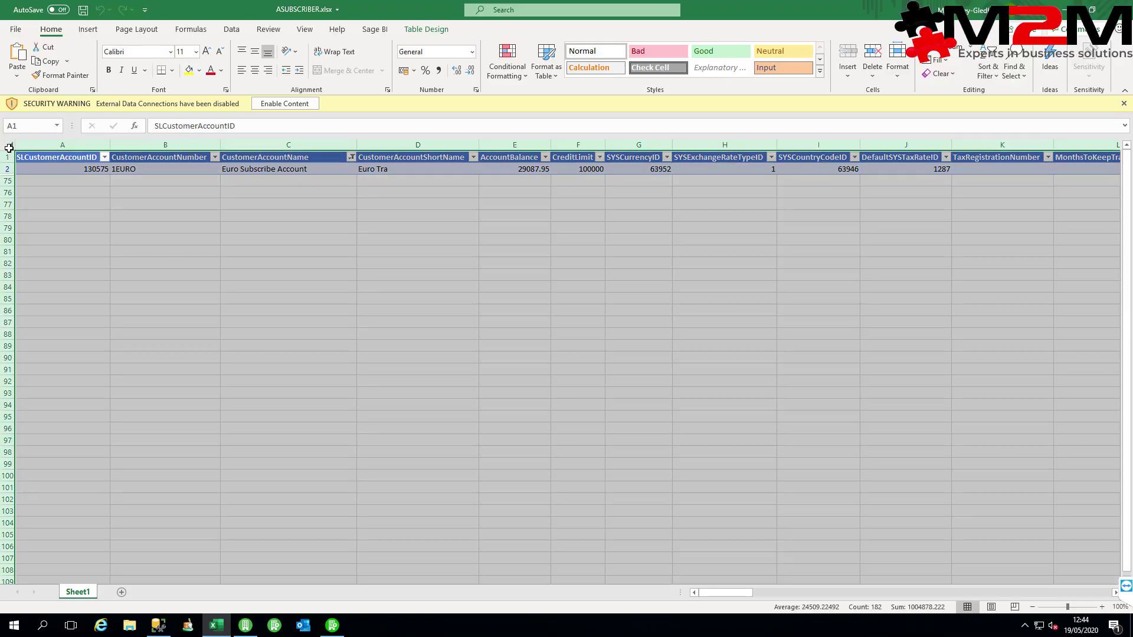
pyautogui.click(275, 104)
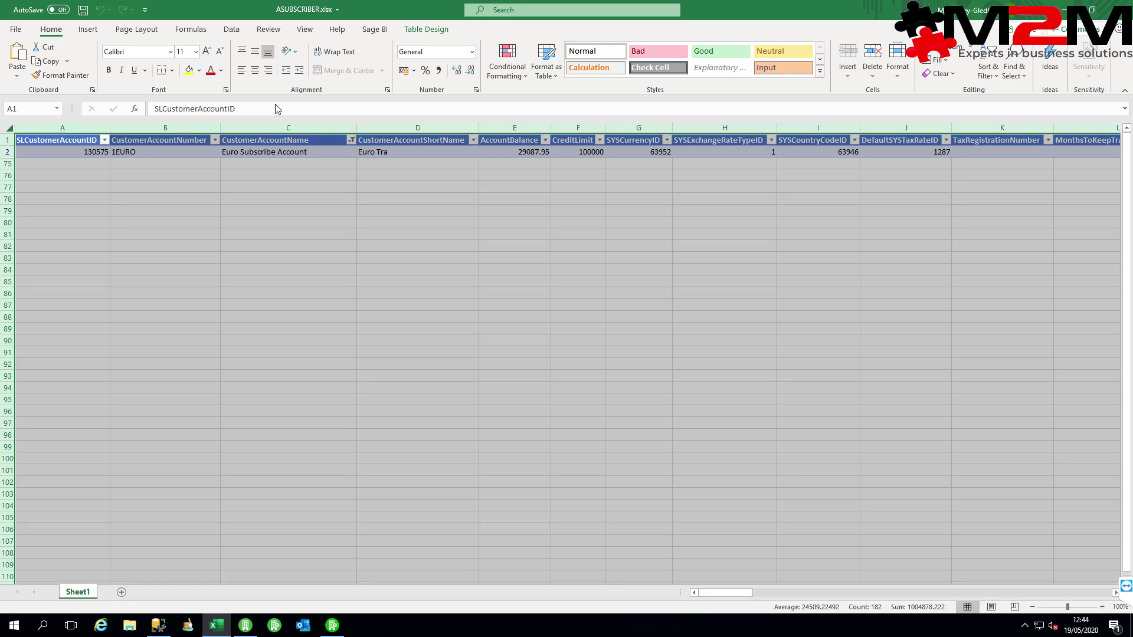
# Refresh all data, clear the CustomerAccountName filter, and switch back to Sage 200.
pyautogui.click(232, 29)
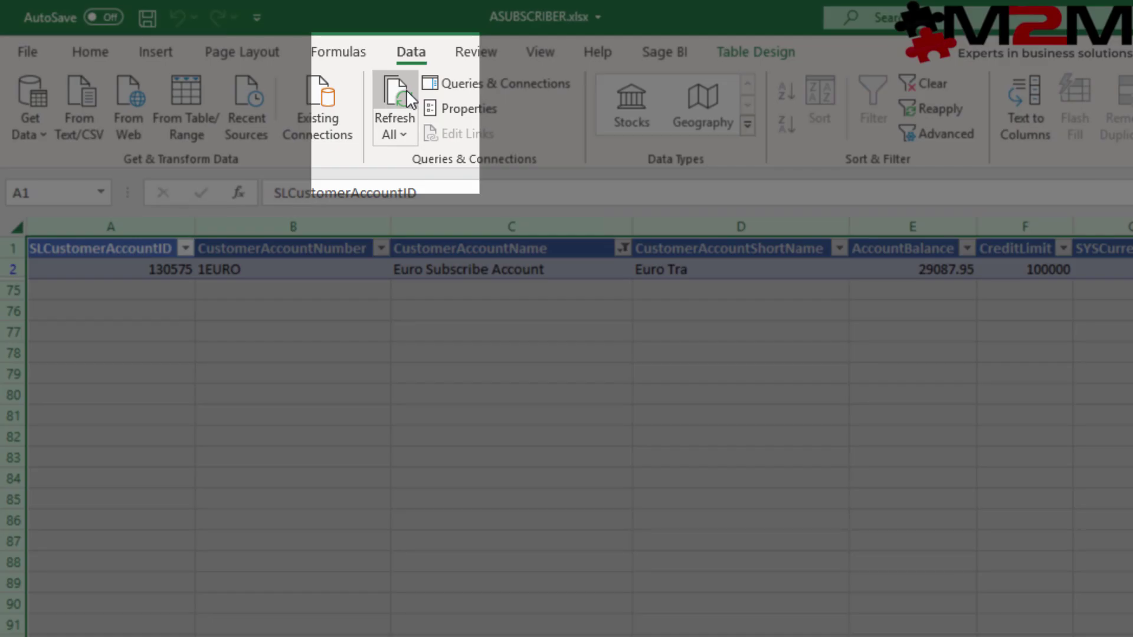
pyautogui.click(406, 90)
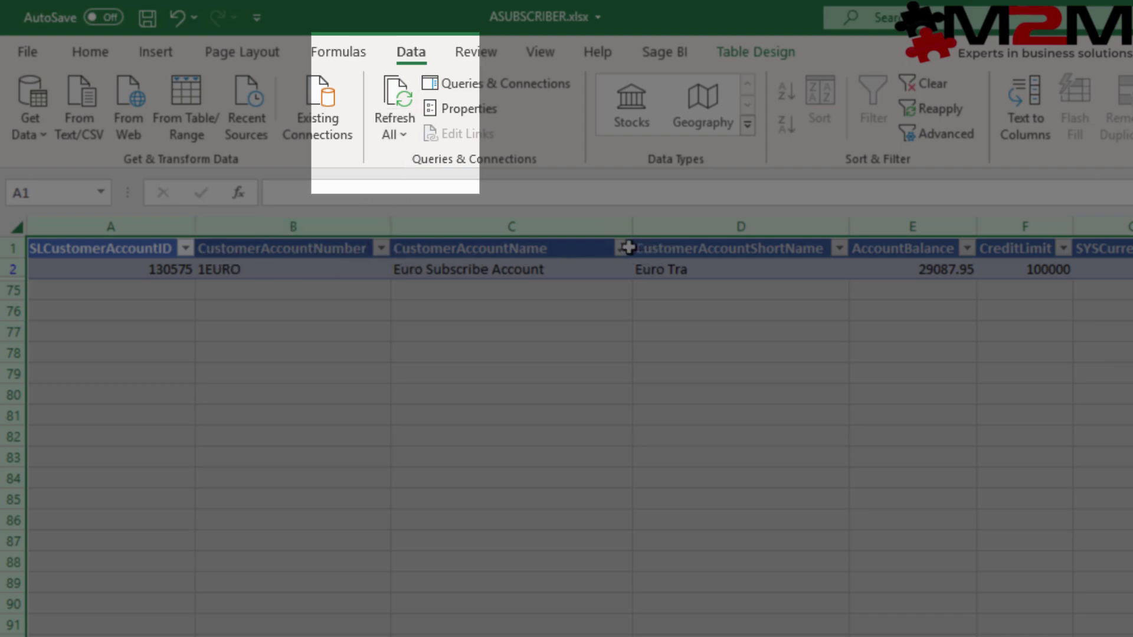
pyautogui.click(623, 248)
pyautogui.click(391, 467)
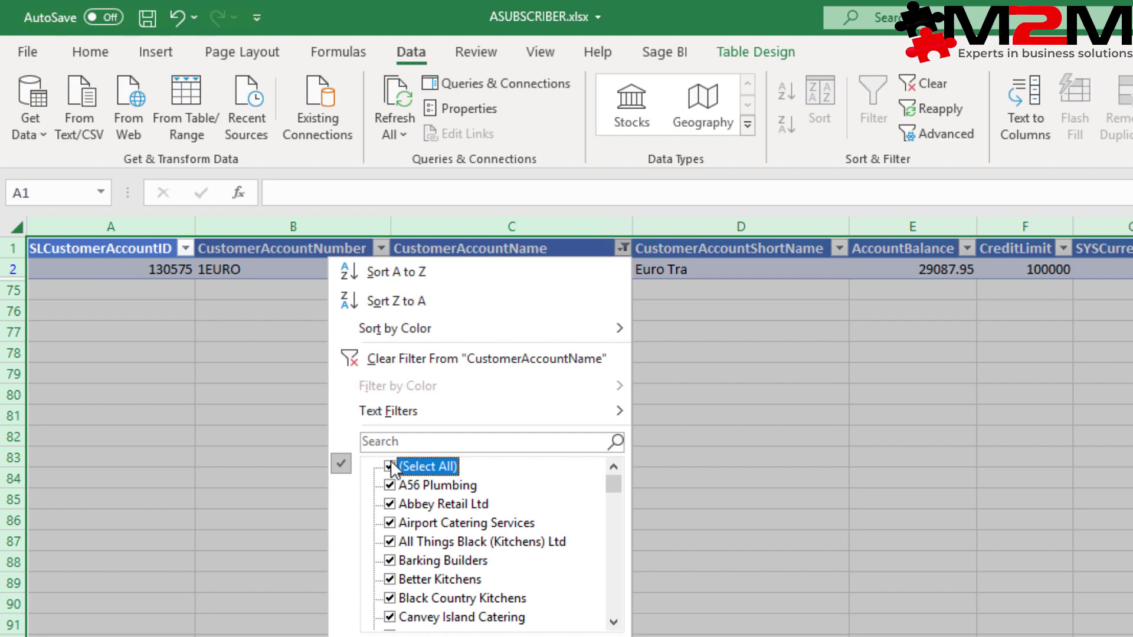
pyautogui.click(471, 633)
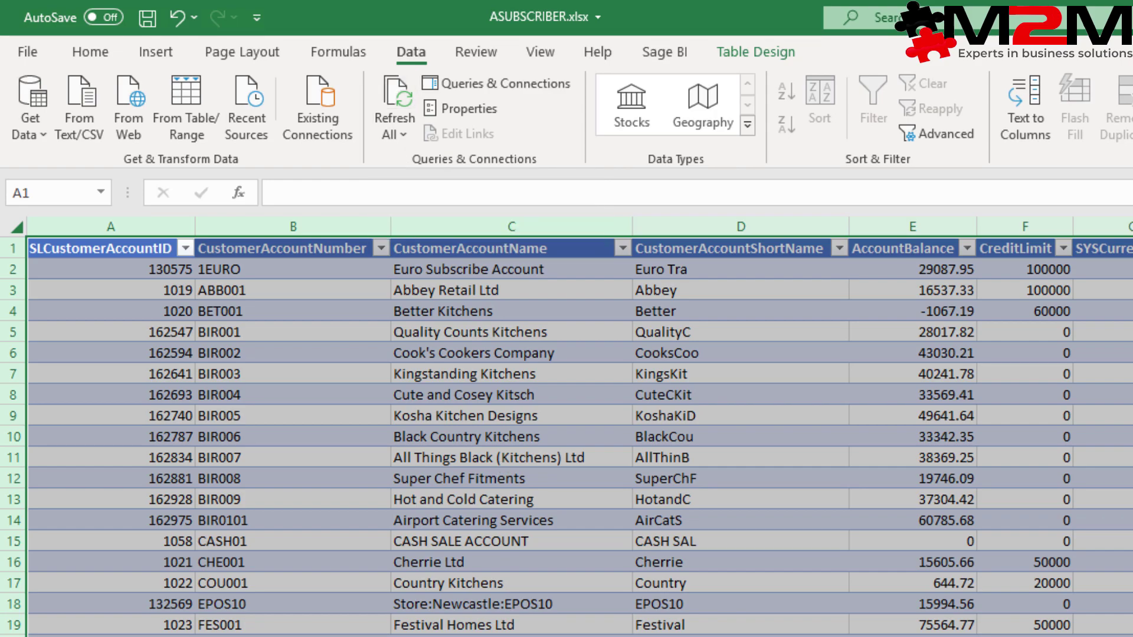
pyautogui.hotkey('alt', 'Tab')
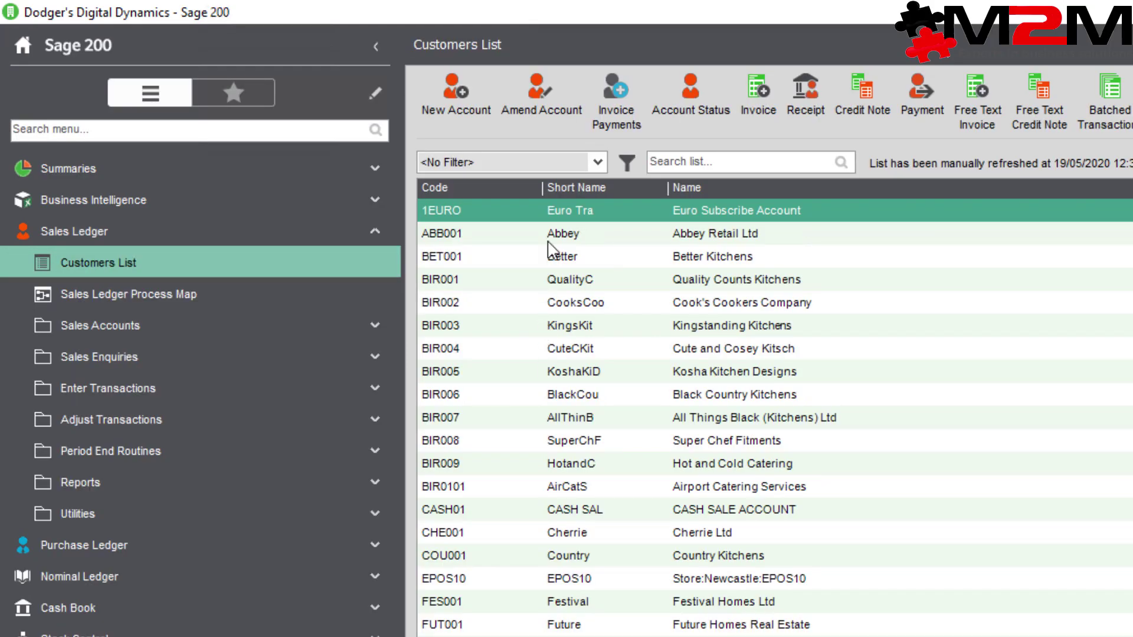
# Amend customer ABB001's name to 'Abbey Retail Designs Ltd' and save the account.
pyautogui.click(549, 242)
pyautogui.click(529, 98)
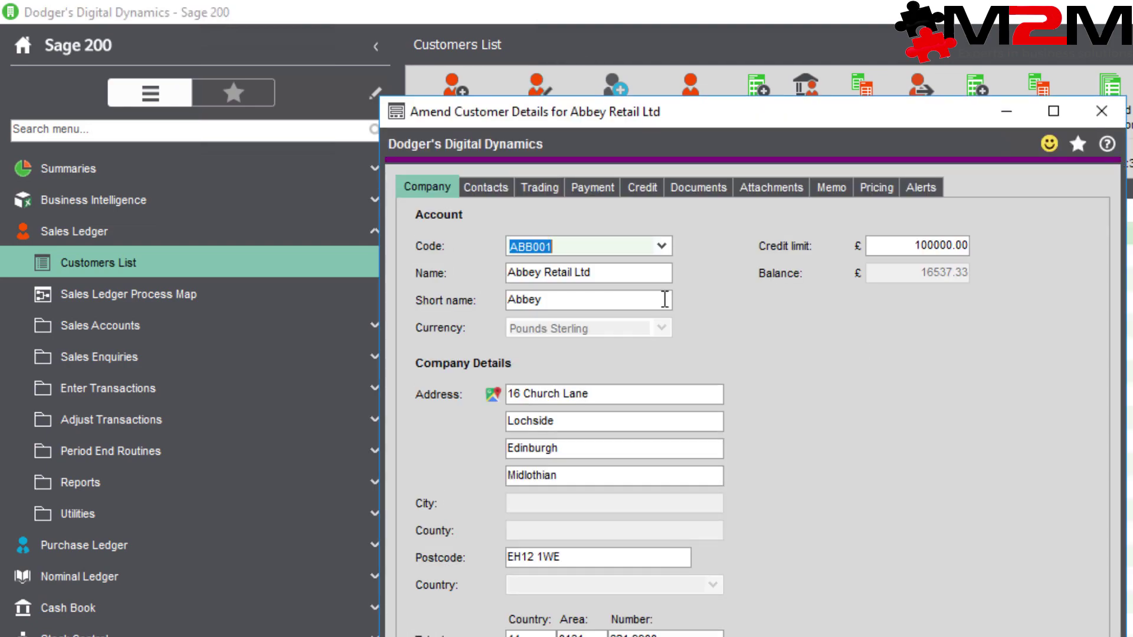
pyautogui.click(642, 278)
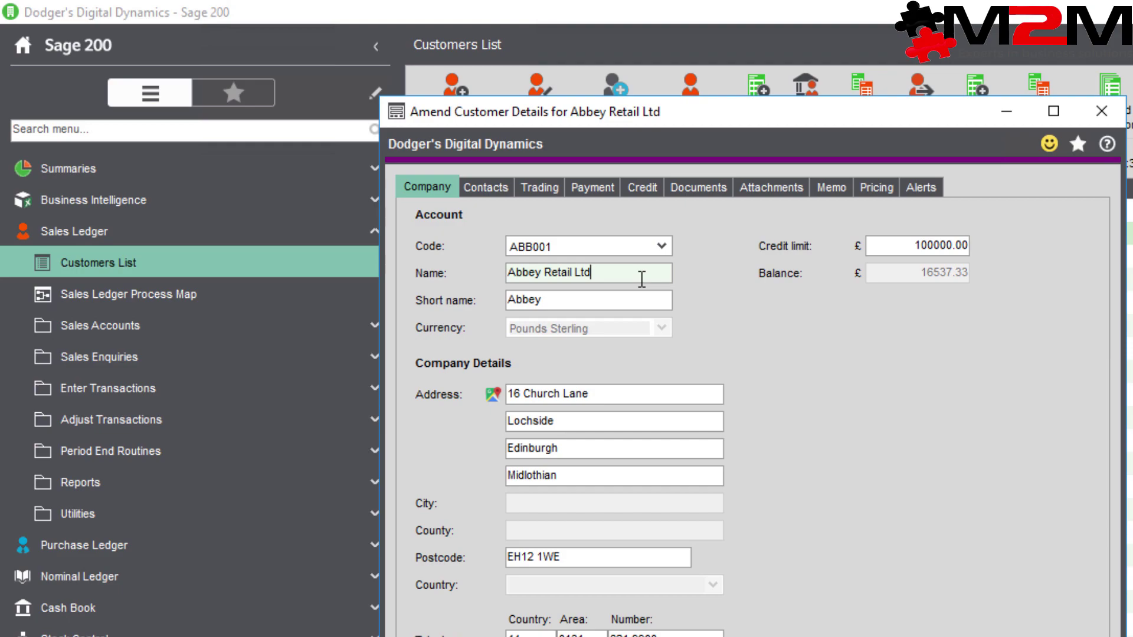
pyautogui.press('BackSpace')
pyautogui.press('BackSpace')
pyautogui.press('BackSpace')
pyautogui.write('dig')
pyautogui.press('BackSpace')
pyautogui.press('BackSpace')
pyautogui.press('BackSpace')
pyautogui.write('Desi')
pyautogui.hotkey('ctrl', 's')
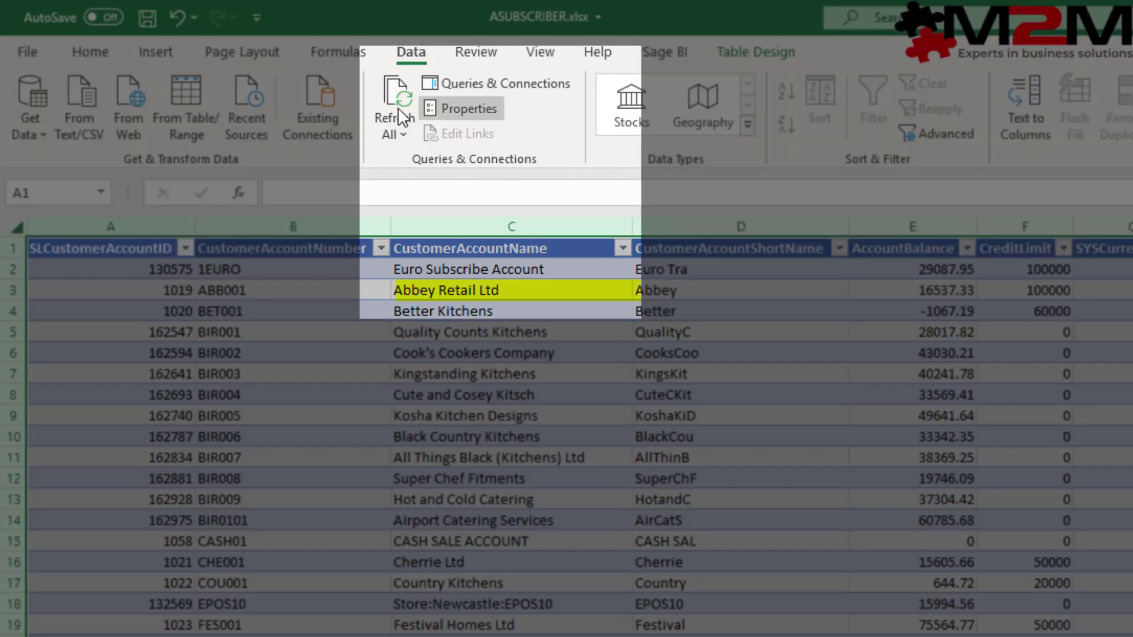
# Refresh all data so Abbey Retail Designs Ltd appears in row 3, then close Excel.
pyautogui.click(398, 91)
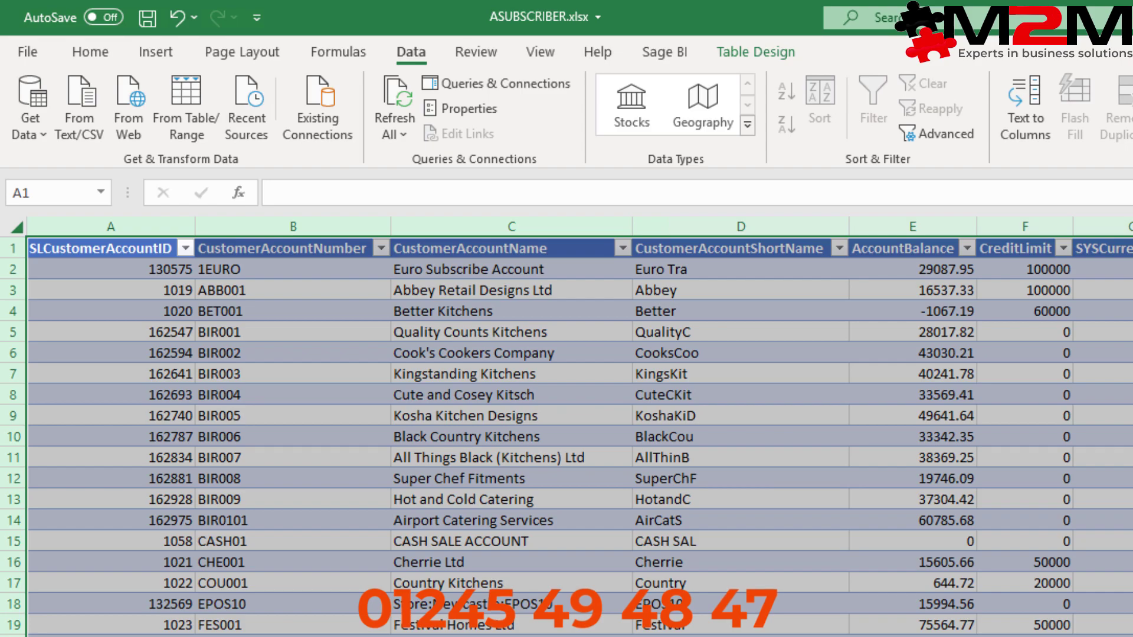
pyautogui.hotkey('alt', 'F4')
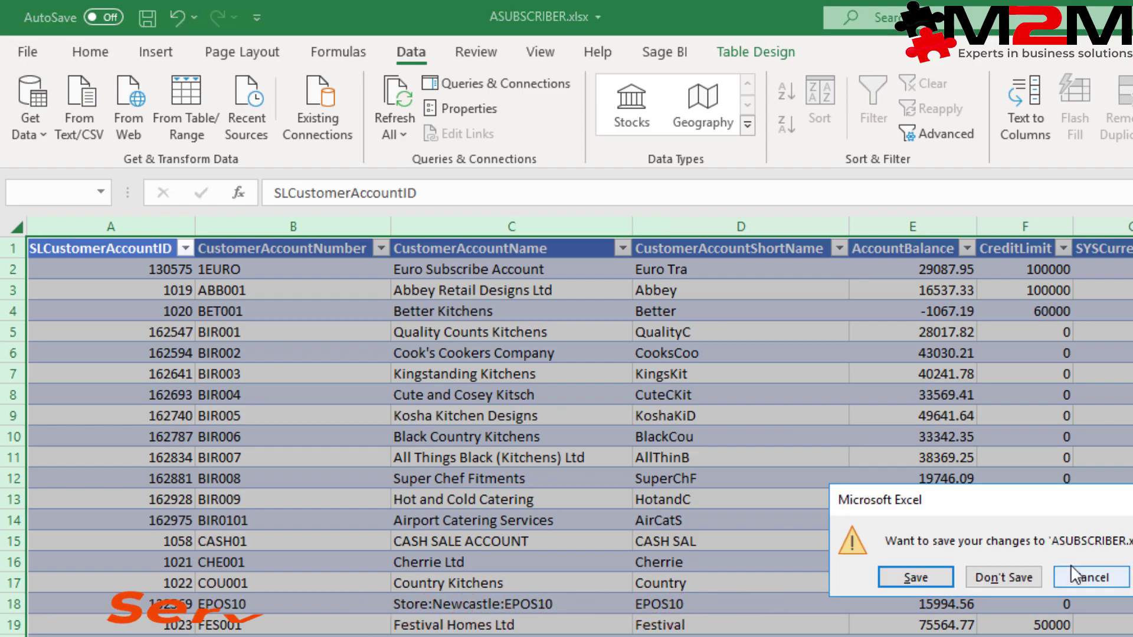
pyautogui.click(1017, 580)
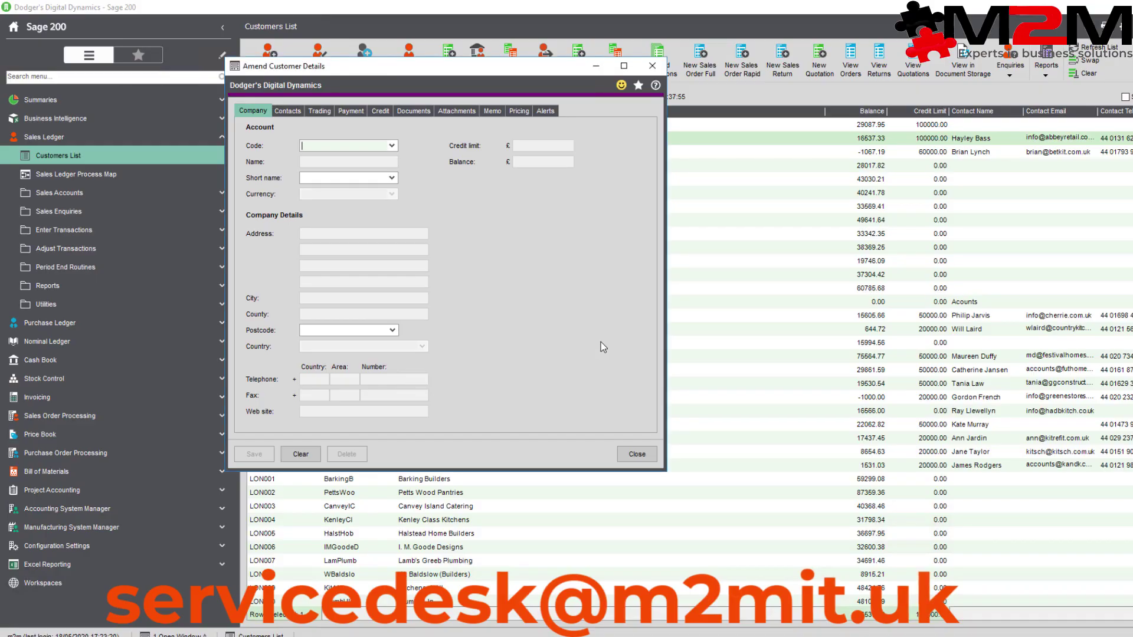